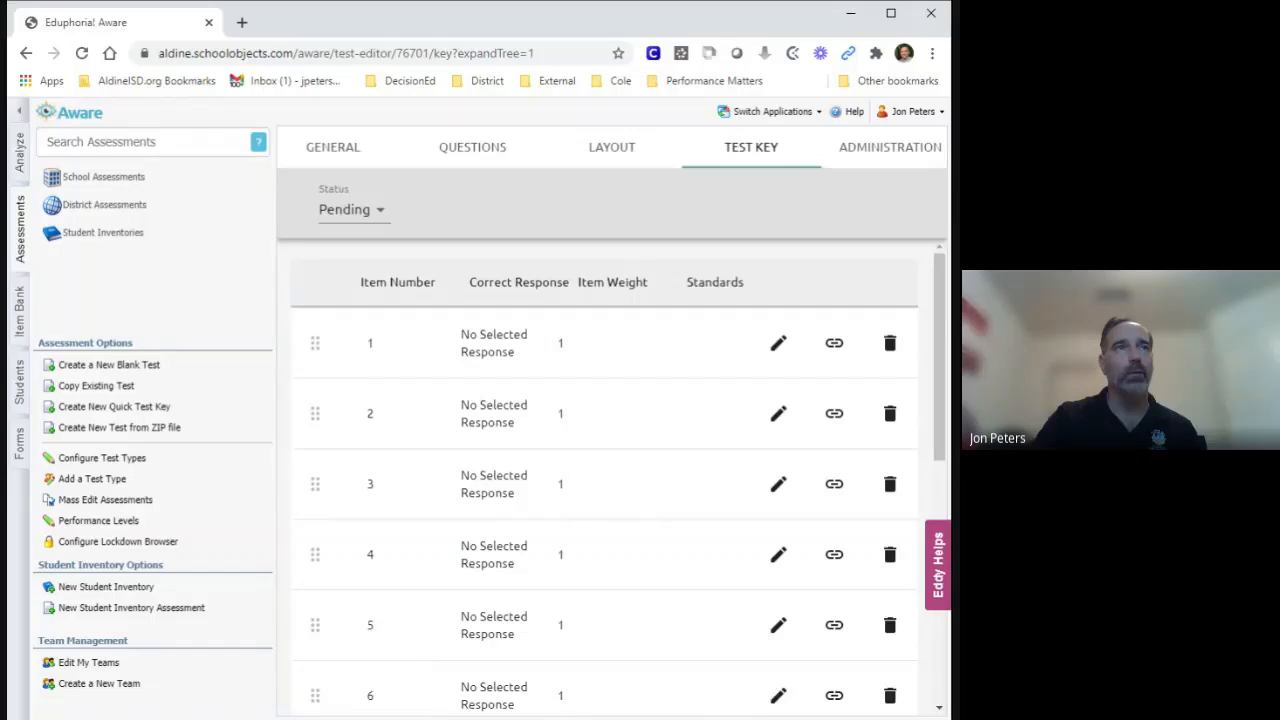
Collapse the side pane and review the test's general details, performance levels and question summary.
{"action": "left_click", "coordinate": [20, 116]}
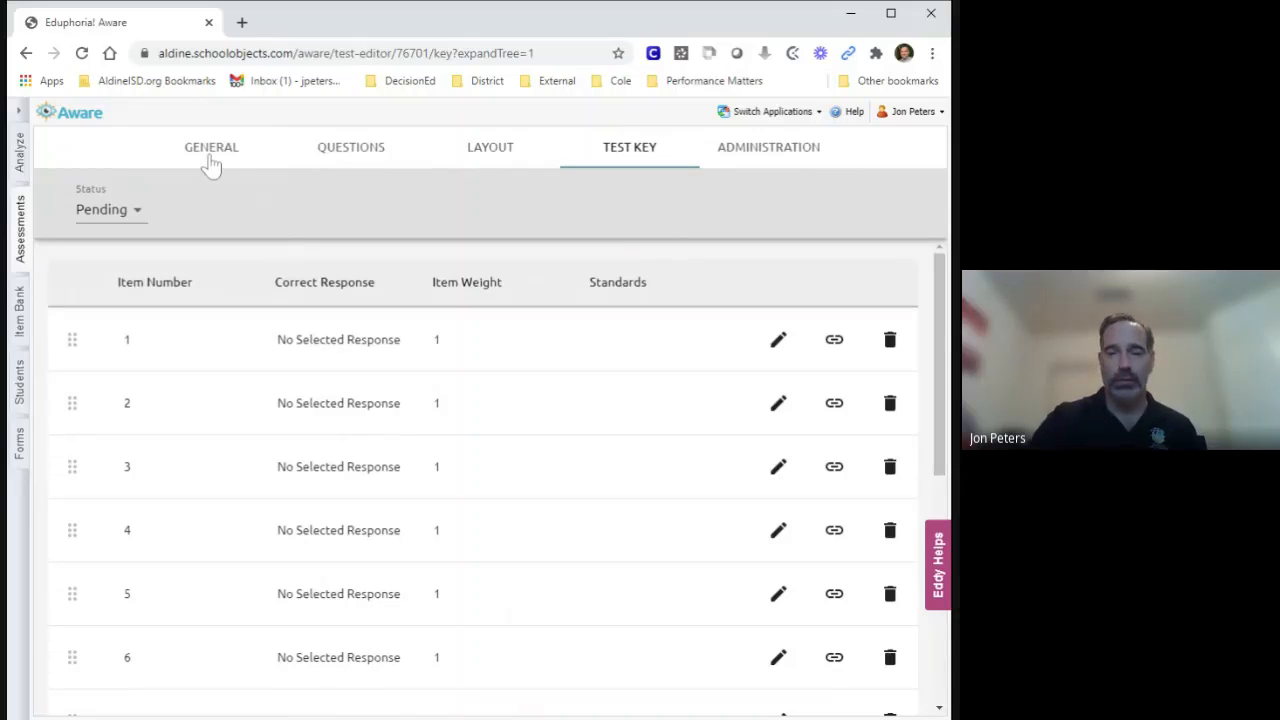
{"action": "left_click", "coordinate": [207, 163]}
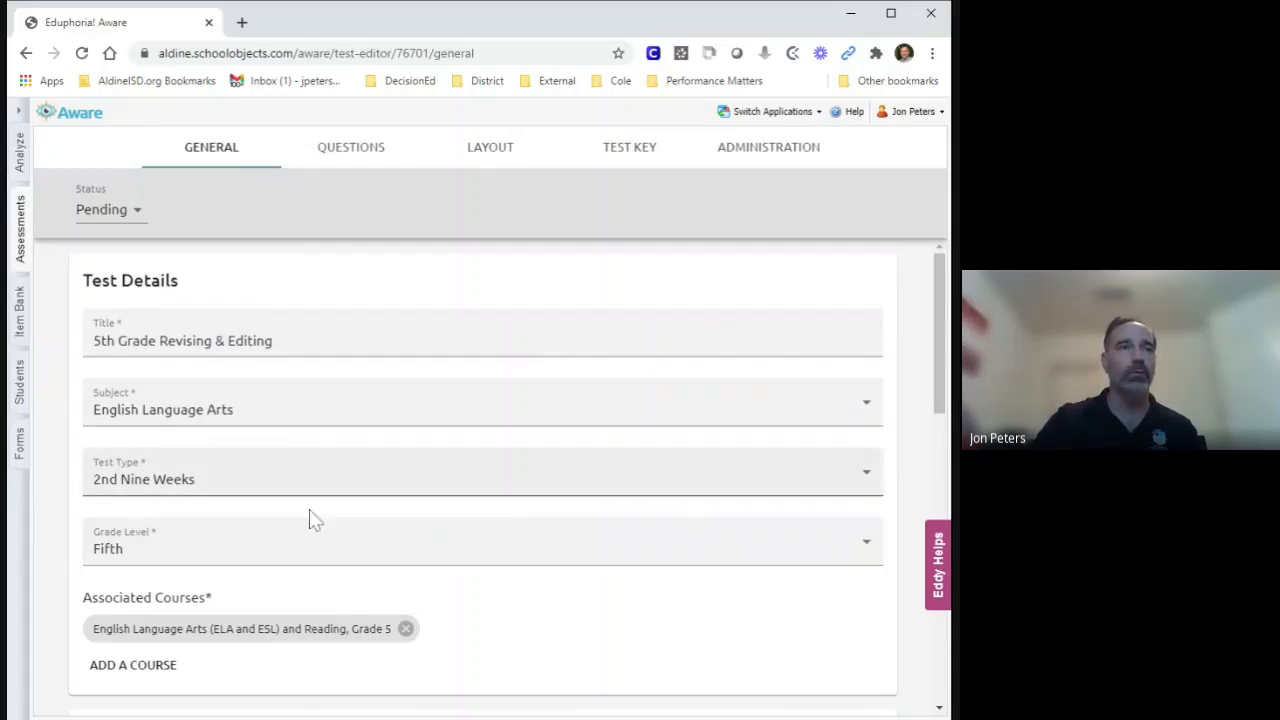
{"action": "scroll", "coordinate": [488, 591], "scroll_direction": "down", "scroll_amount": 5}
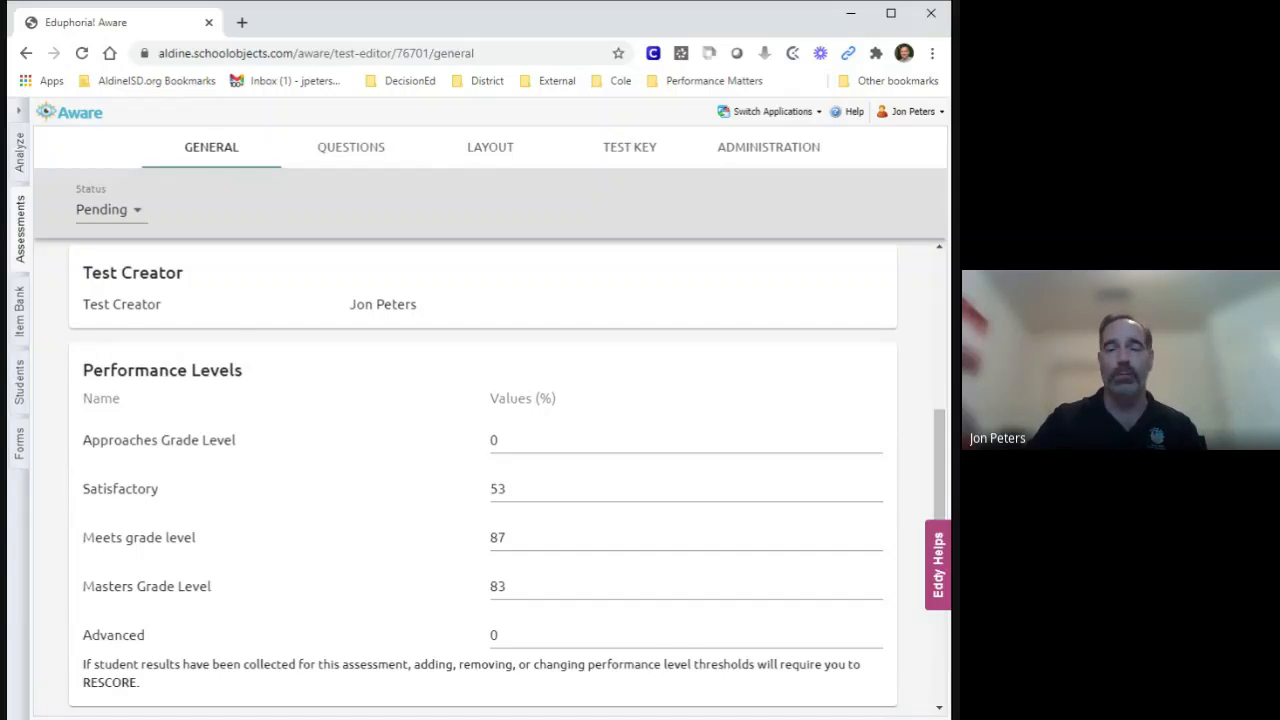
{"action": "scroll", "coordinate": [357, 640], "scroll_direction": "up", "scroll_amount": 5}
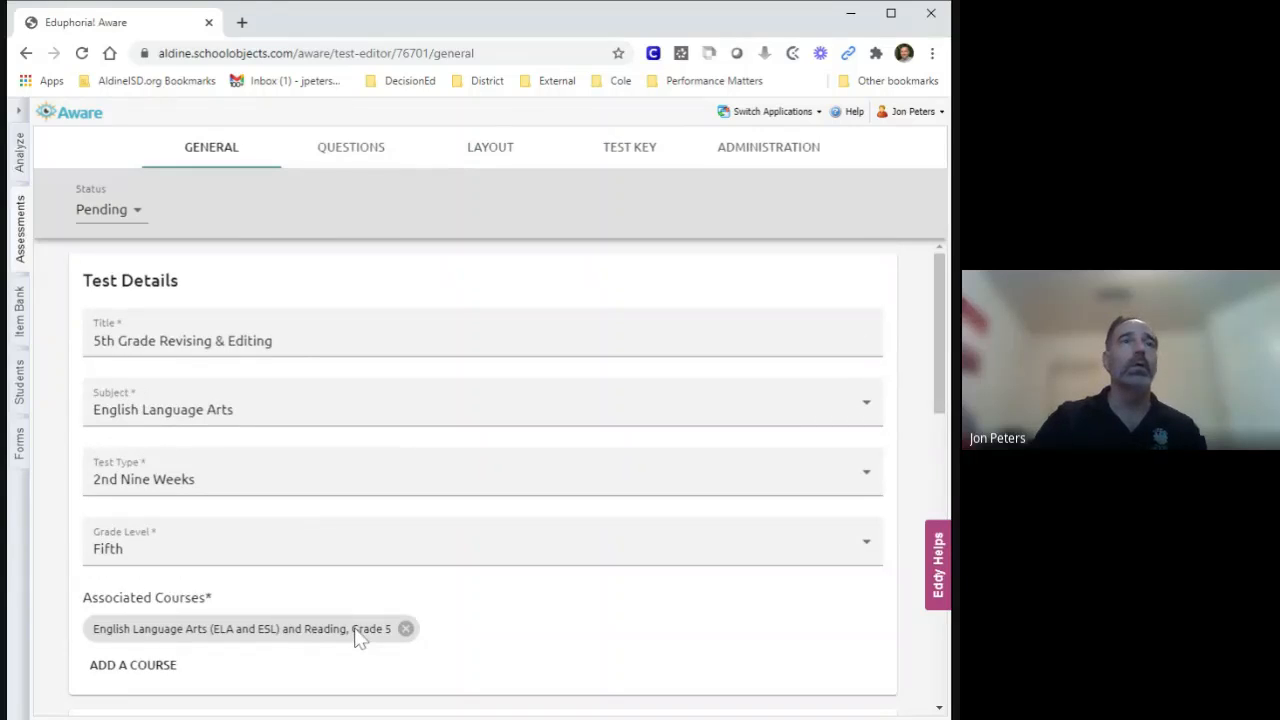
{"action": "left_click", "coordinate": [349, 156]}
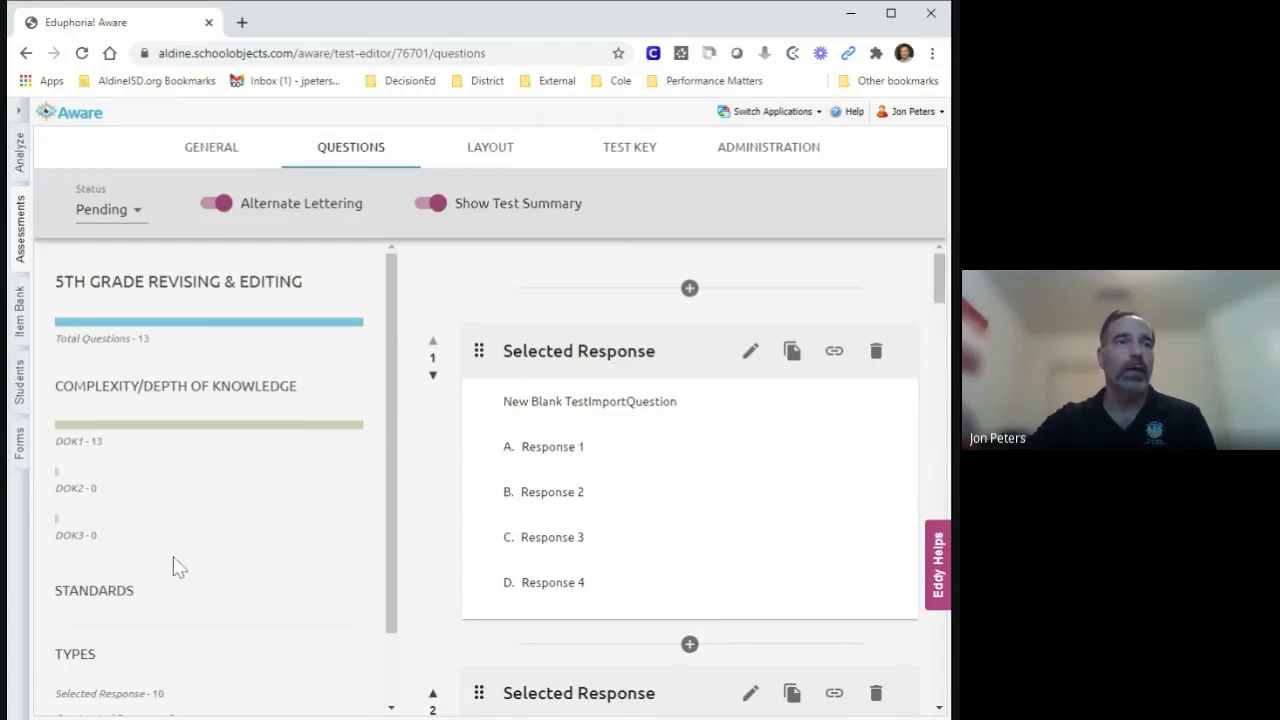
{"action": "scroll", "coordinate": [172, 566], "scroll_direction": "down", "scroll_amount": 2}
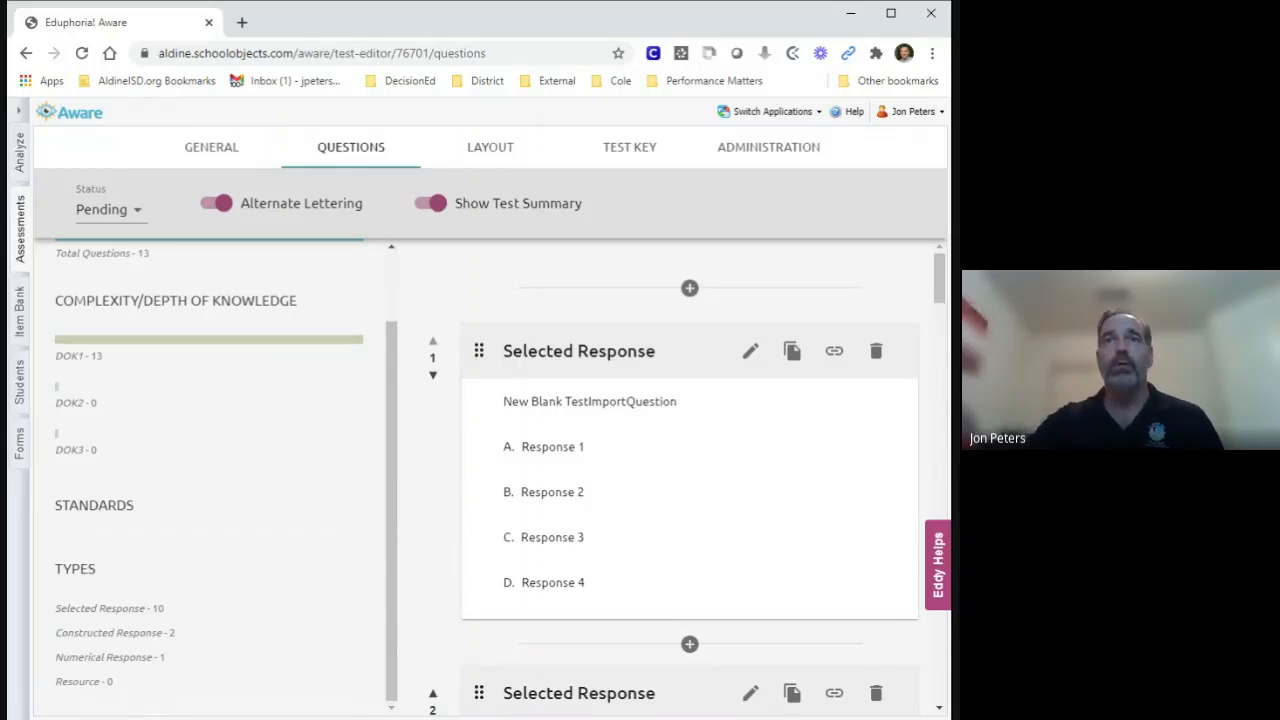
Edit question 1 and assign ELP.4(E) from the Grade 5 English Language Arts standards as its primary standard.
{"action": "left_click", "coordinate": [752, 357]}
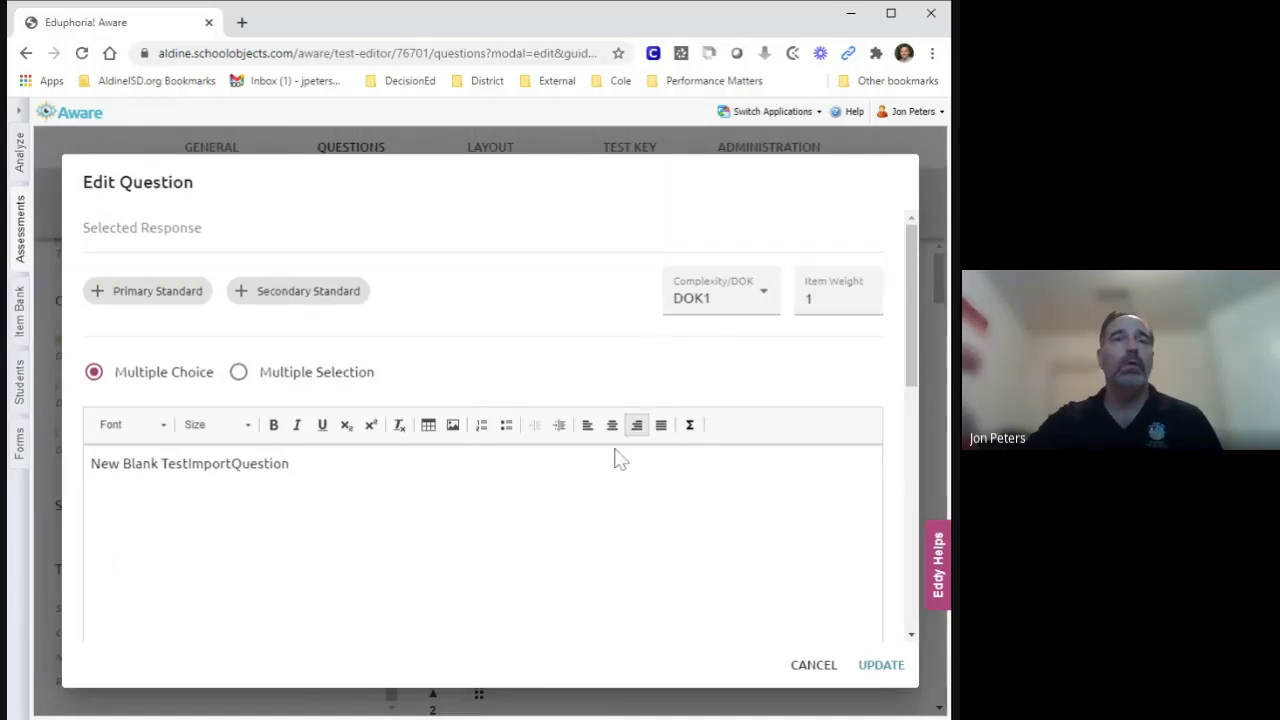
{"action": "left_click", "coordinate": [148, 297]}
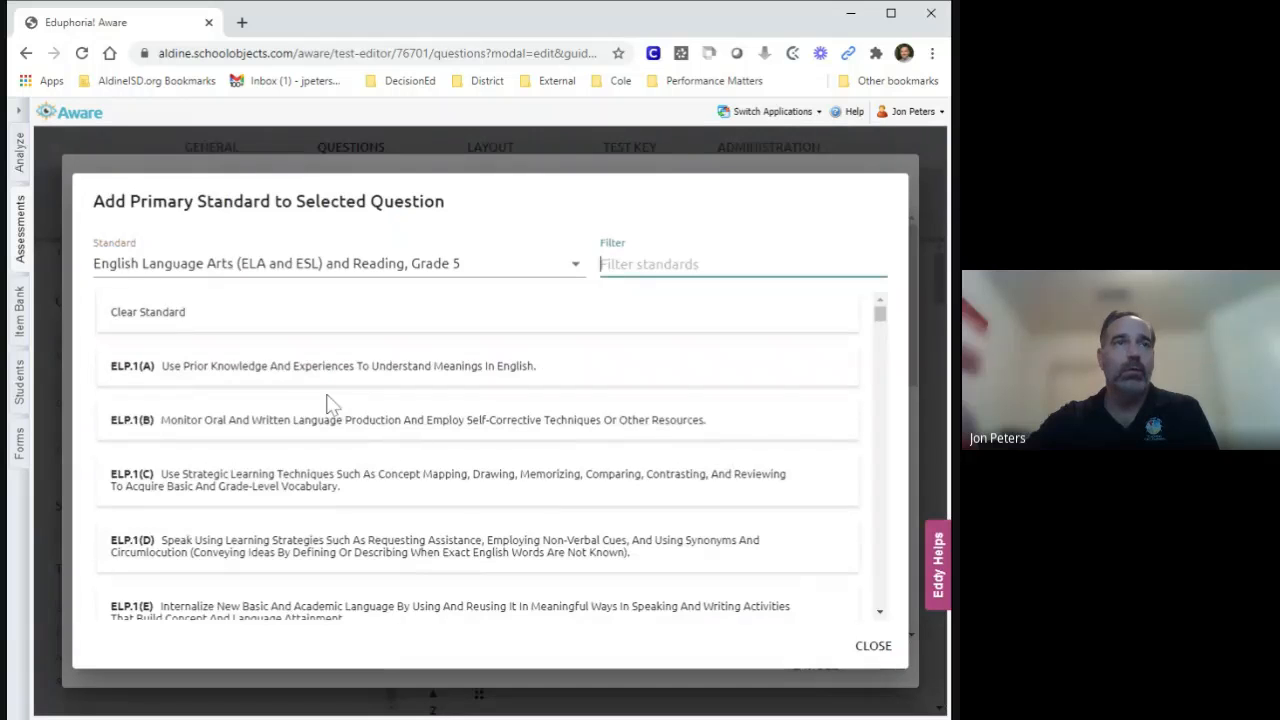
{"action": "scroll", "coordinate": [328, 410], "scroll_direction": "down", "scroll_amount": 2}
{"action": "scroll", "coordinate": [328, 418], "scroll_direction": "down", "scroll_amount": 10}
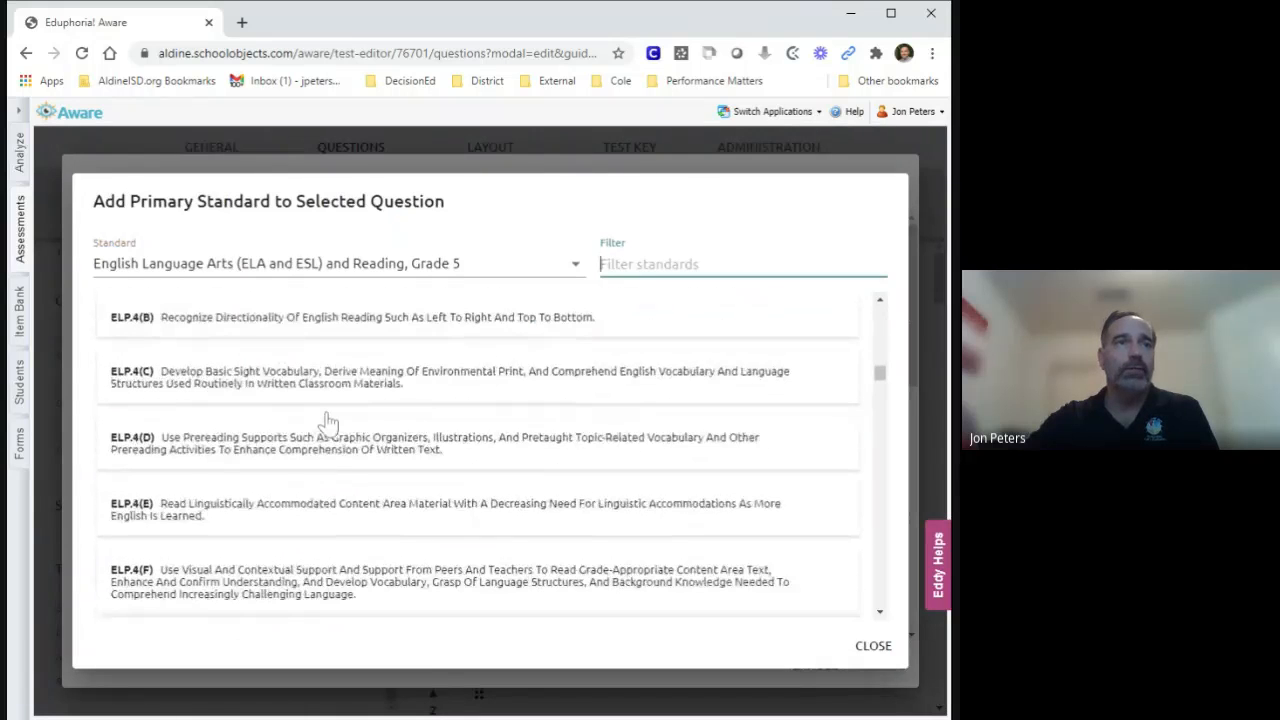
{"action": "left_click", "coordinate": [254, 507]}
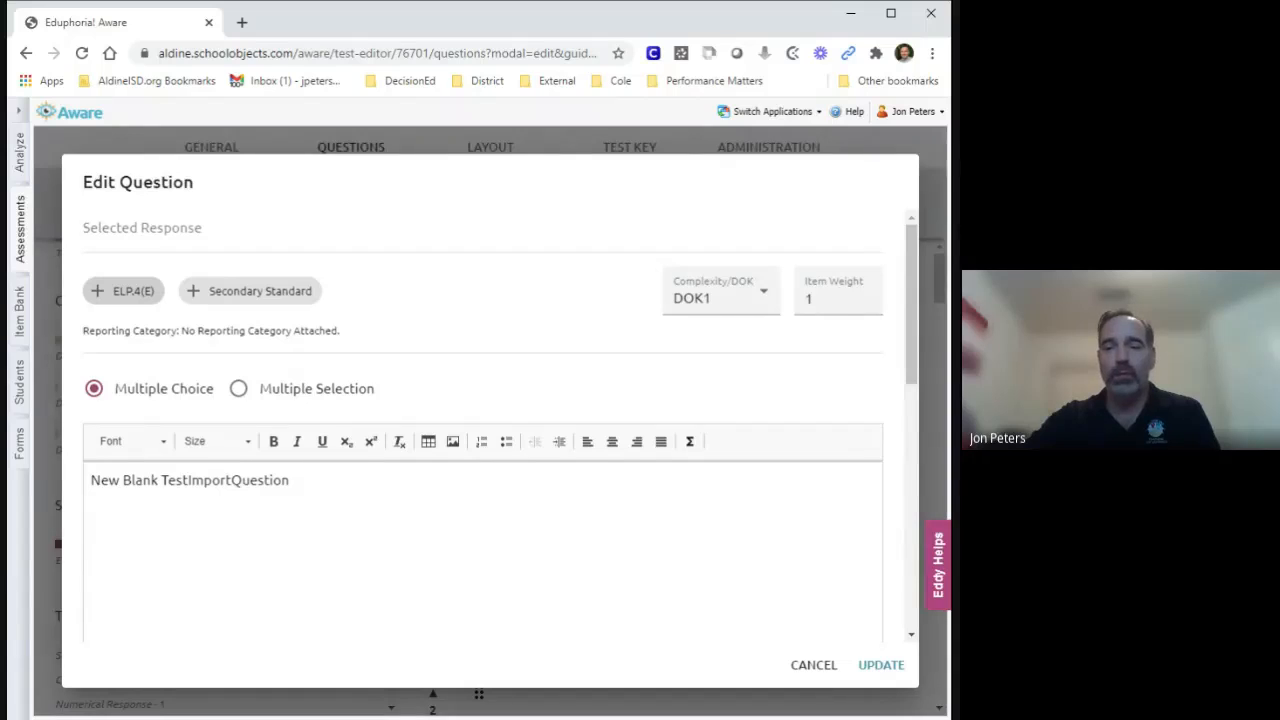
Replace question 1's placeholder text with the copied question "What is the BEST way to rewrite sentence 6?".
{"action": "left_click", "coordinate": [300, 482]}
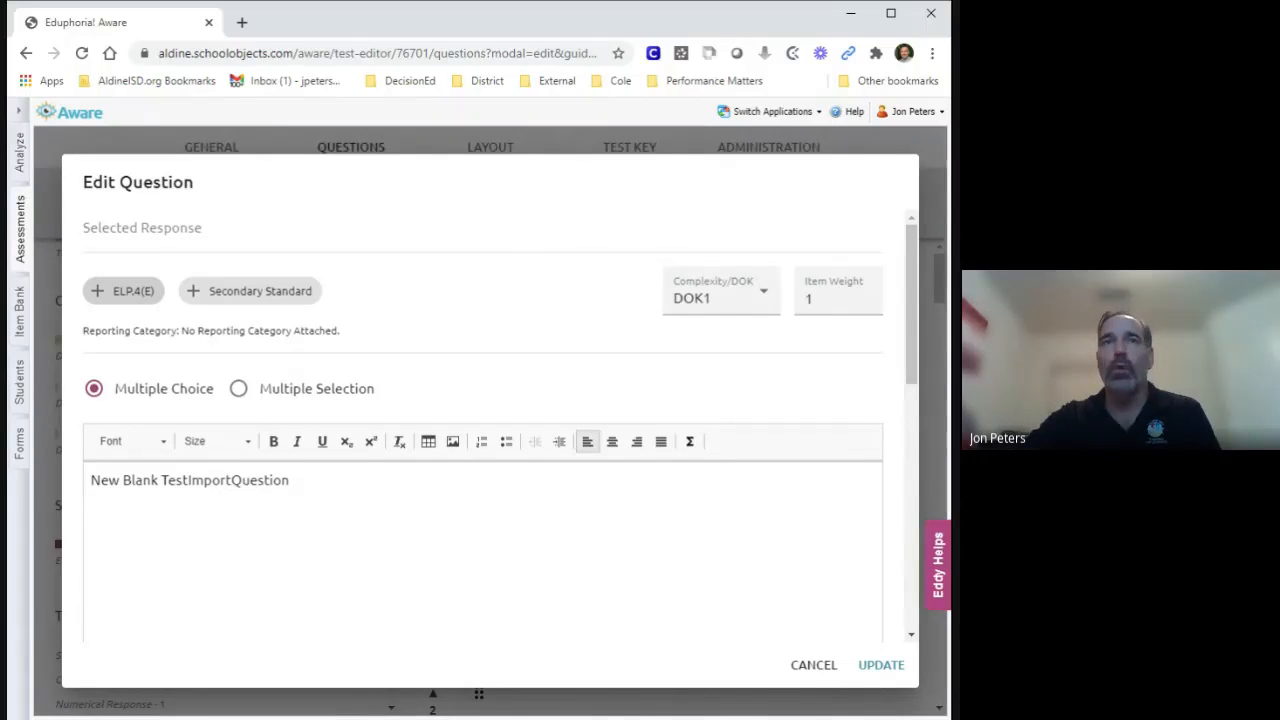
{"action": "left_click", "coordinate": [920, 395]}
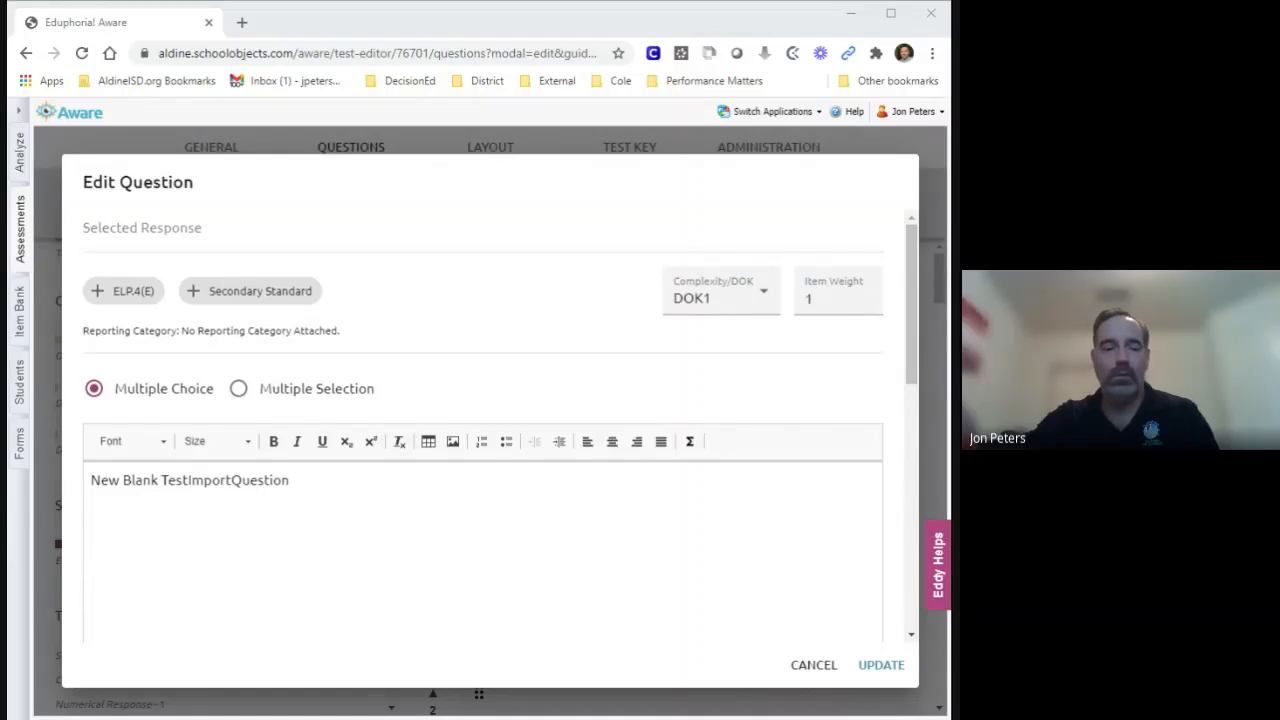
{"action": "key", "text": "alt+Tab"}
{"action": "left_click_drag", "start_coordinate": [290, 480], "coordinate": [45, 488]}
{"action": "type", "text": "What is the BEST way to rewrite sentence 6?"}
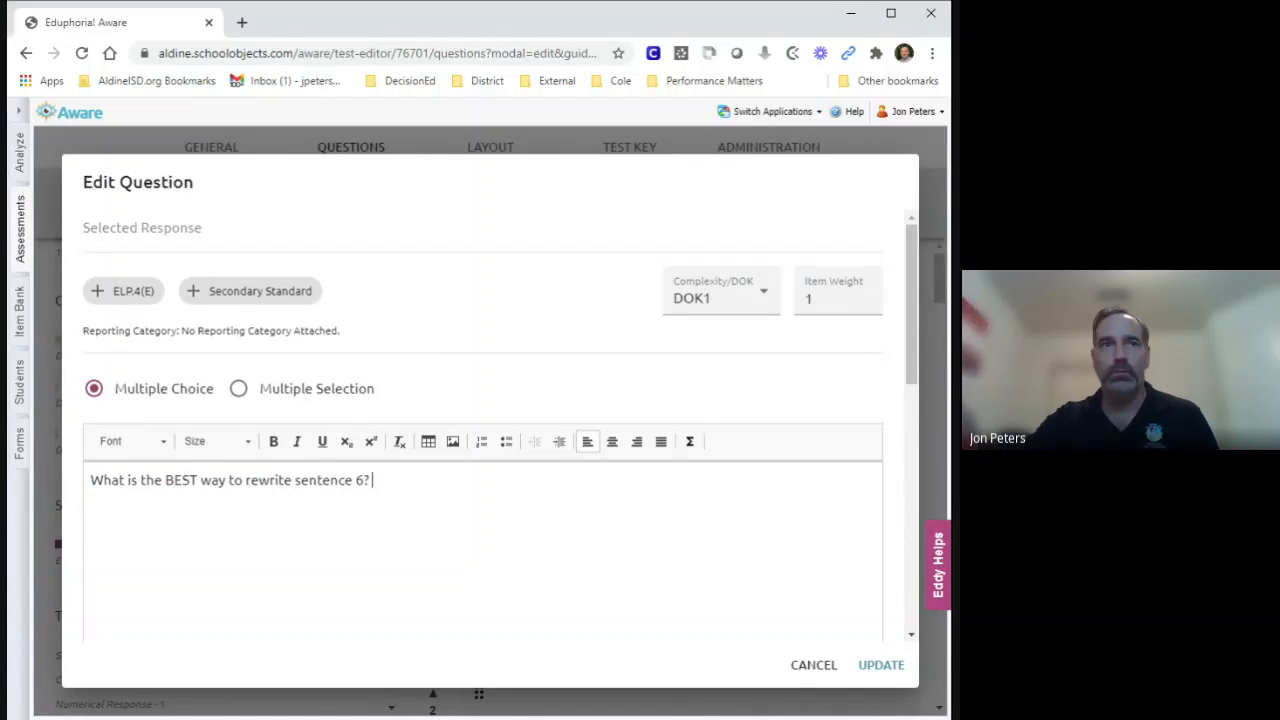
Look at the option for uploading an image, audio or video file into the question text, without choosing a file.
{"action": "scroll", "coordinate": [480, 420], "scroll_direction": "down", "scroll_amount": 1}
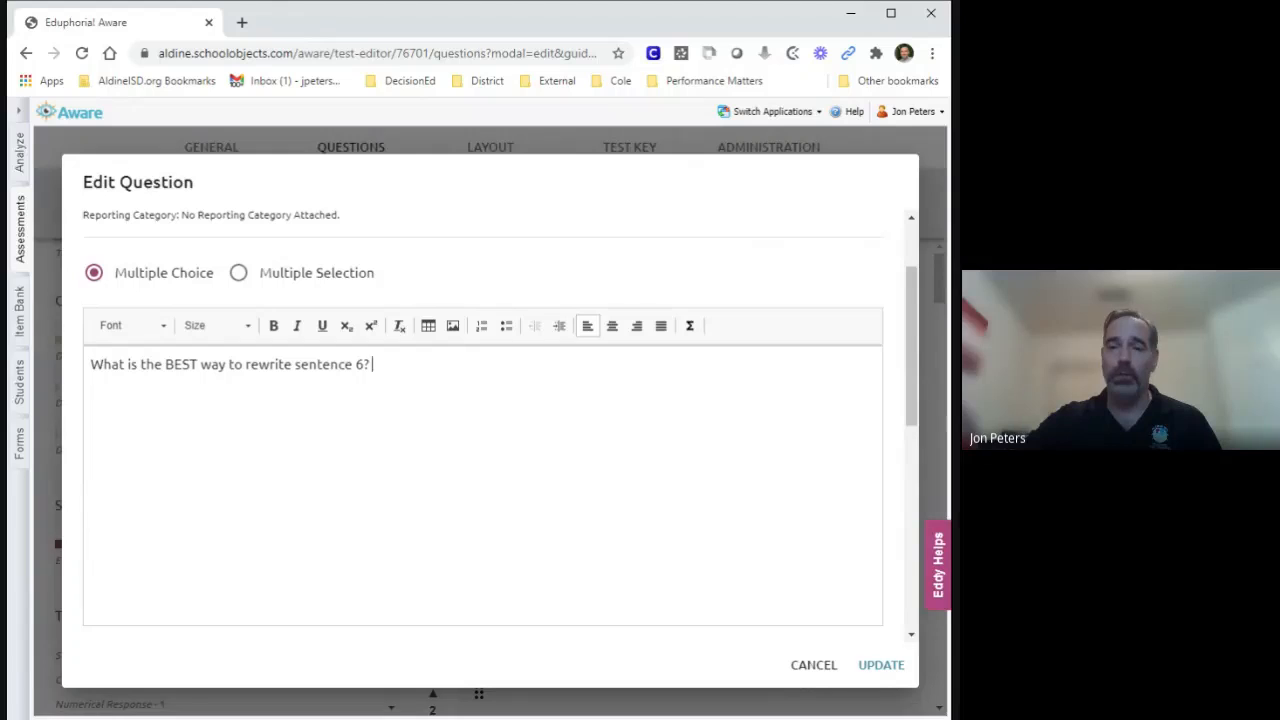
{"action": "left_click", "coordinate": [453, 325]}
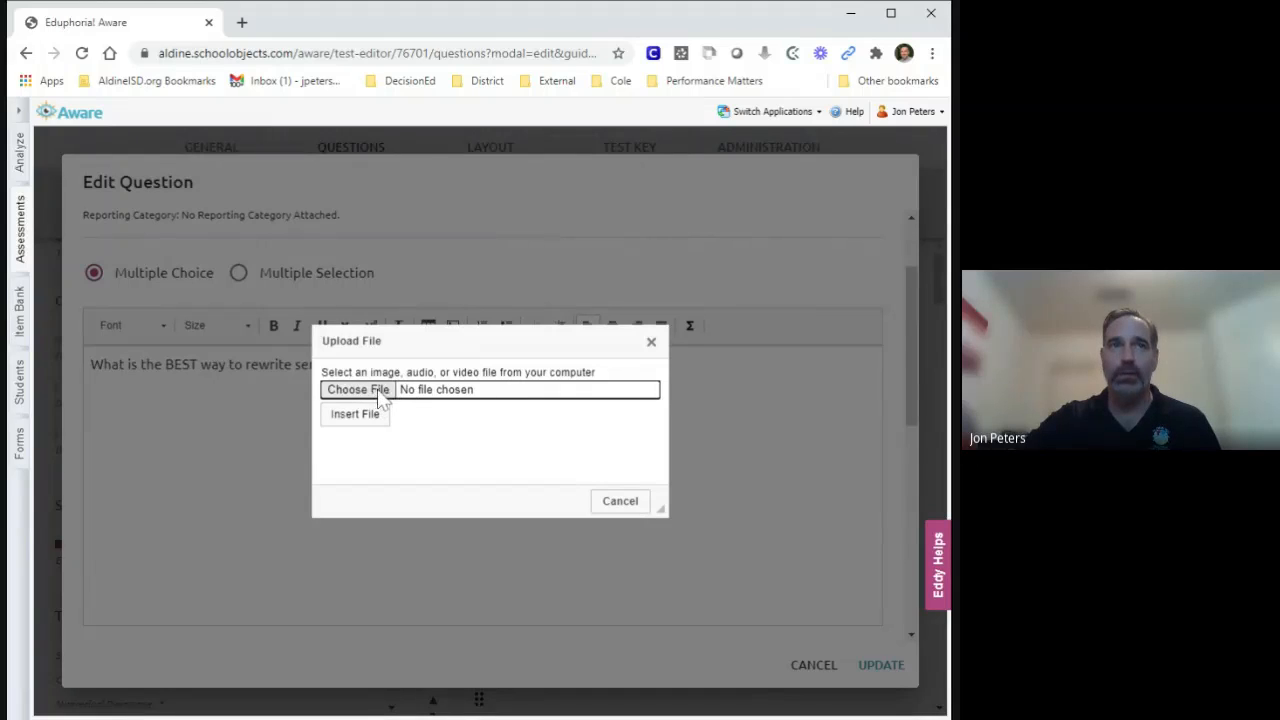
{"action": "left_click", "coordinate": [621, 508]}
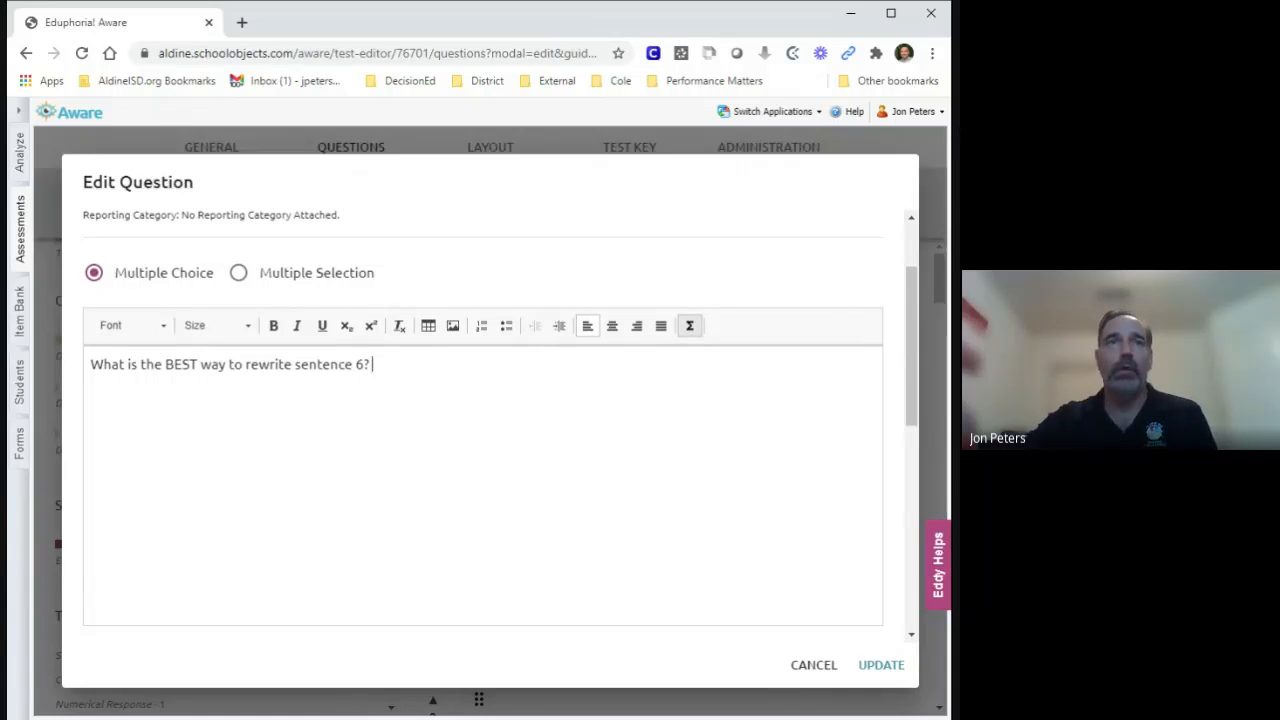
Insert a math expression for the square root of 56 − 3 after the question text.
{"action": "left_click", "coordinate": [690, 338]}
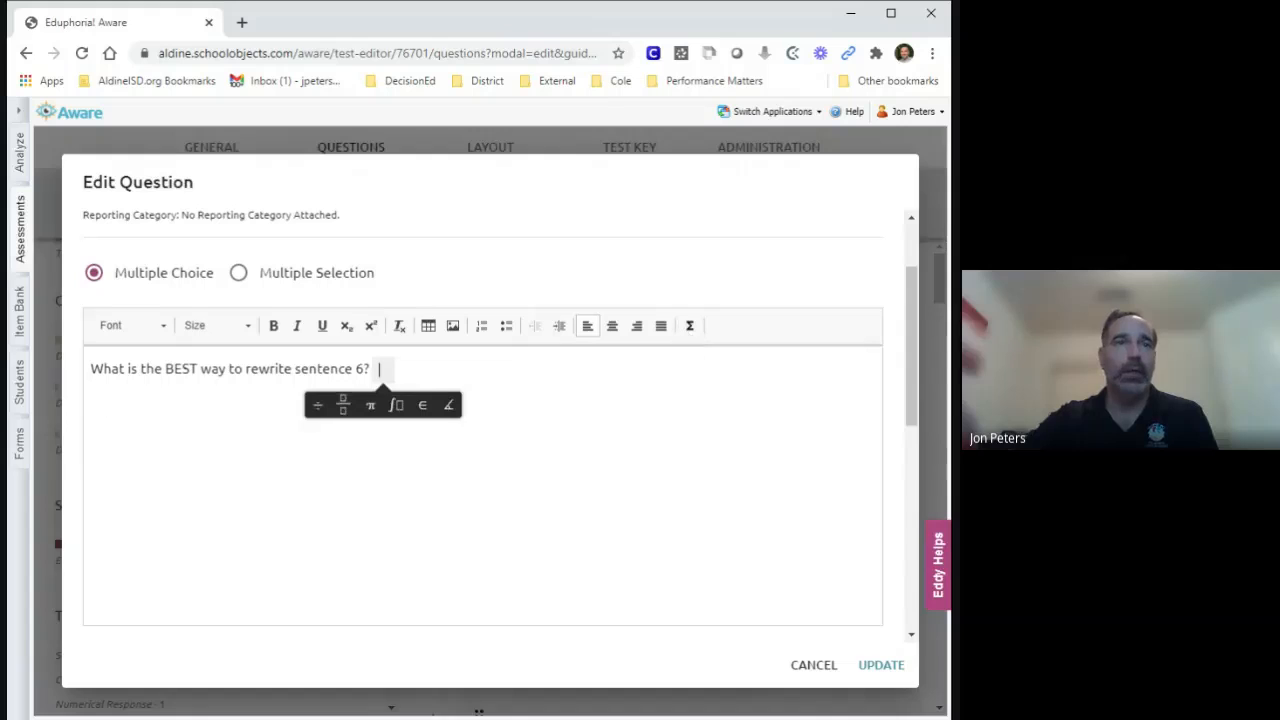
{"action": "mouse_move", "coordinate": [342, 410]}
{"action": "mouse_move", "coordinate": [394, 410]}
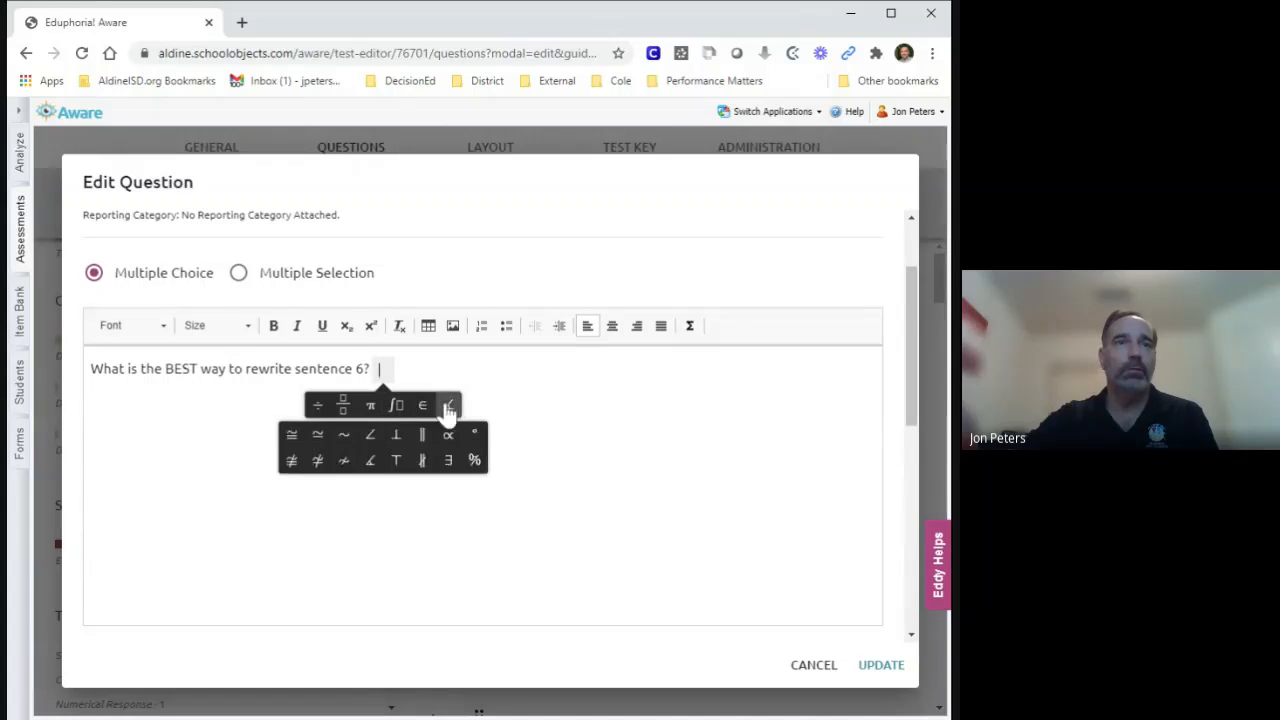
{"action": "left_click", "coordinate": [343, 405]}
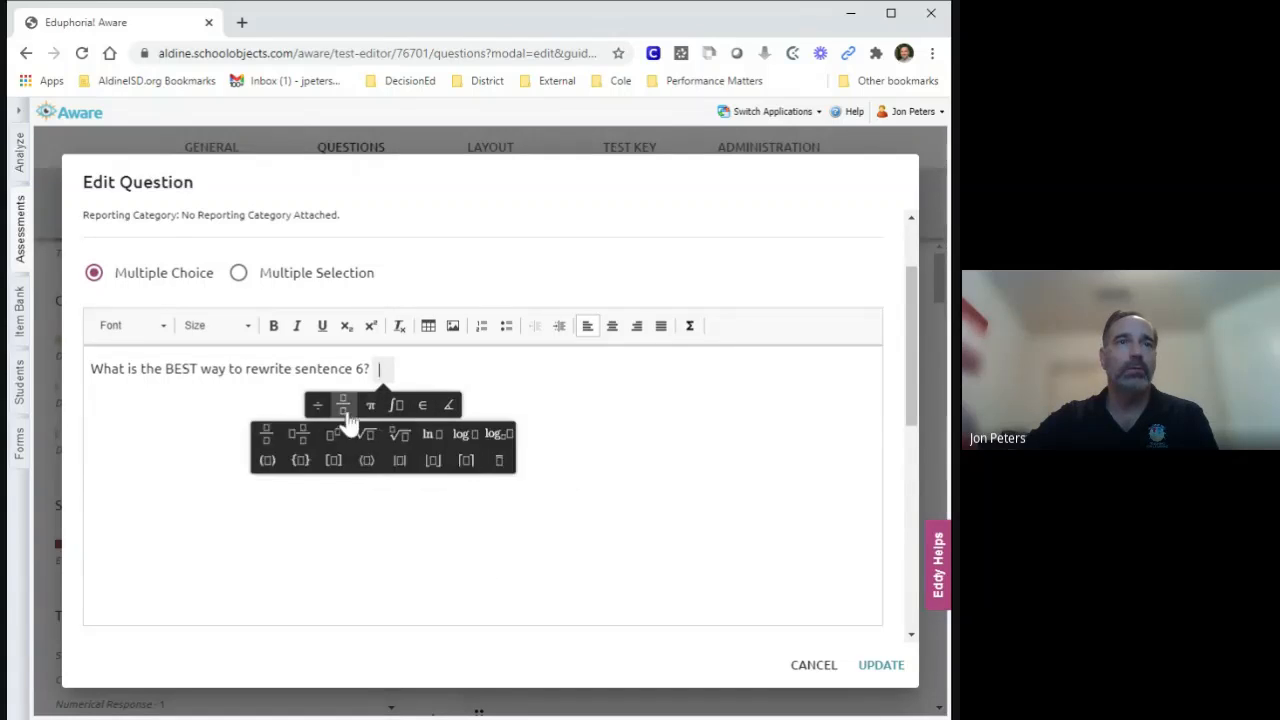
{"action": "left_click", "coordinate": [366, 435]}
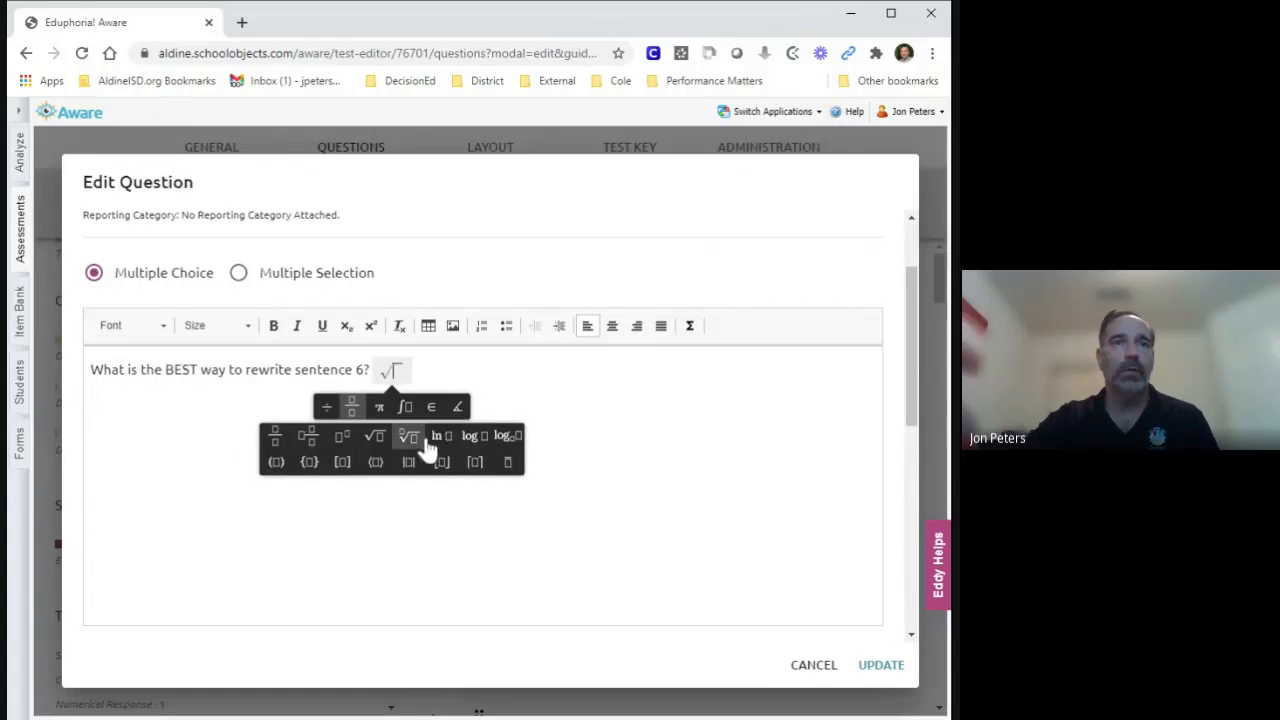
{"action": "left_click", "coordinate": [431, 406]}
{"action": "type", "text": "3"}
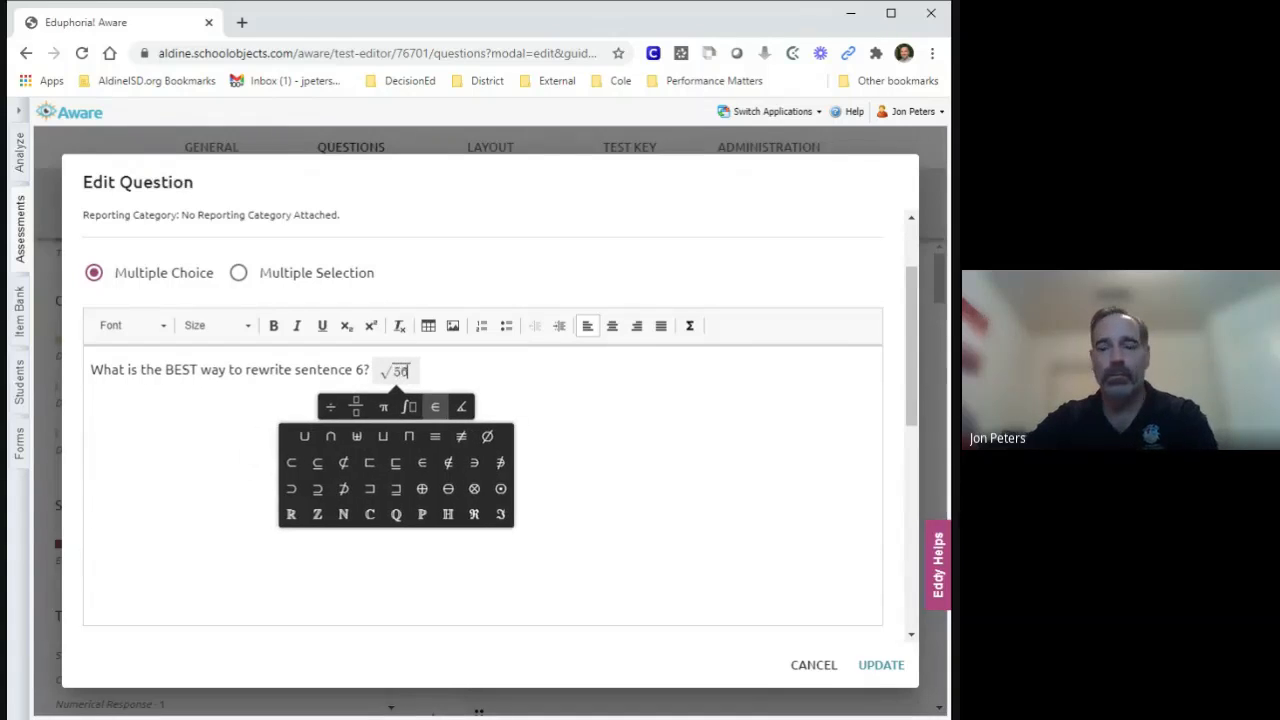
{"action": "type", "text": "6-3"}
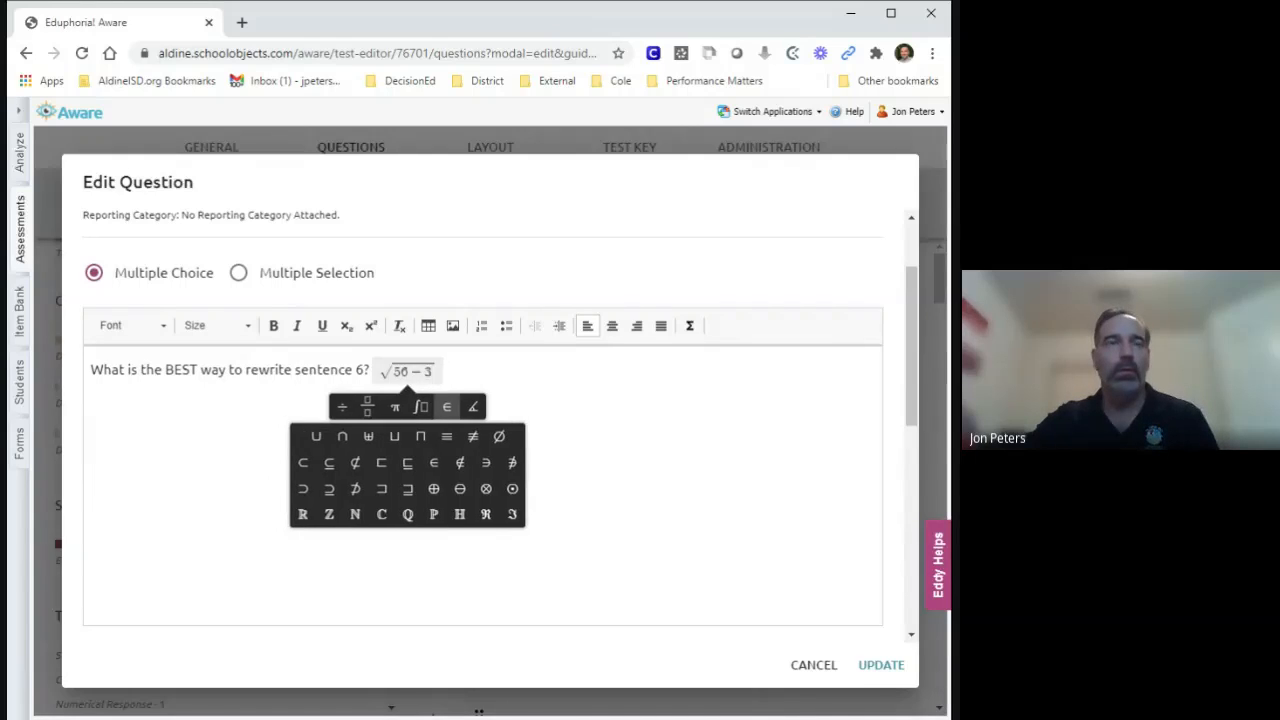
{"action": "key", "text": "Return"}
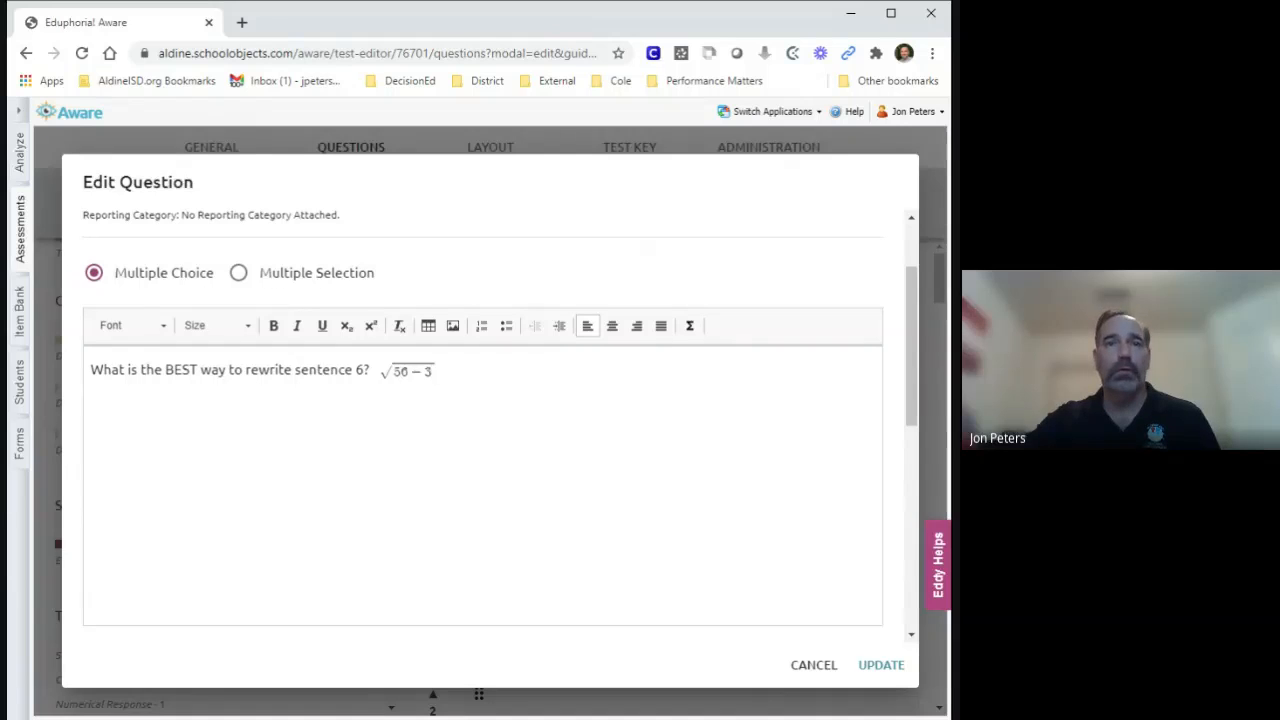
Replace Response 1 with the copied "People who came from the eastern United States faced a long trip across the country by covered wagon.".
{"action": "scroll", "coordinate": [490, 420], "scroll_direction": "down", "scroll_amount": 2}
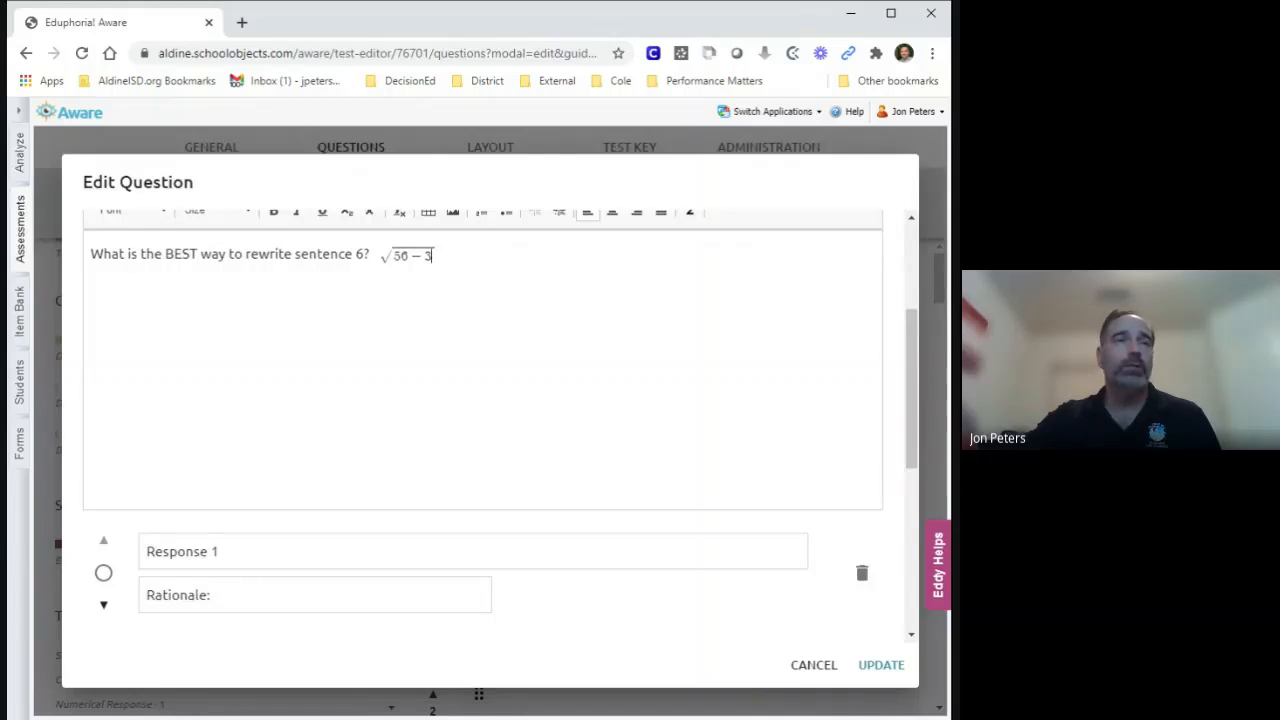
{"action": "scroll", "coordinate": [490, 420], "scroll_direction": "down", "scroll_amount": 2}
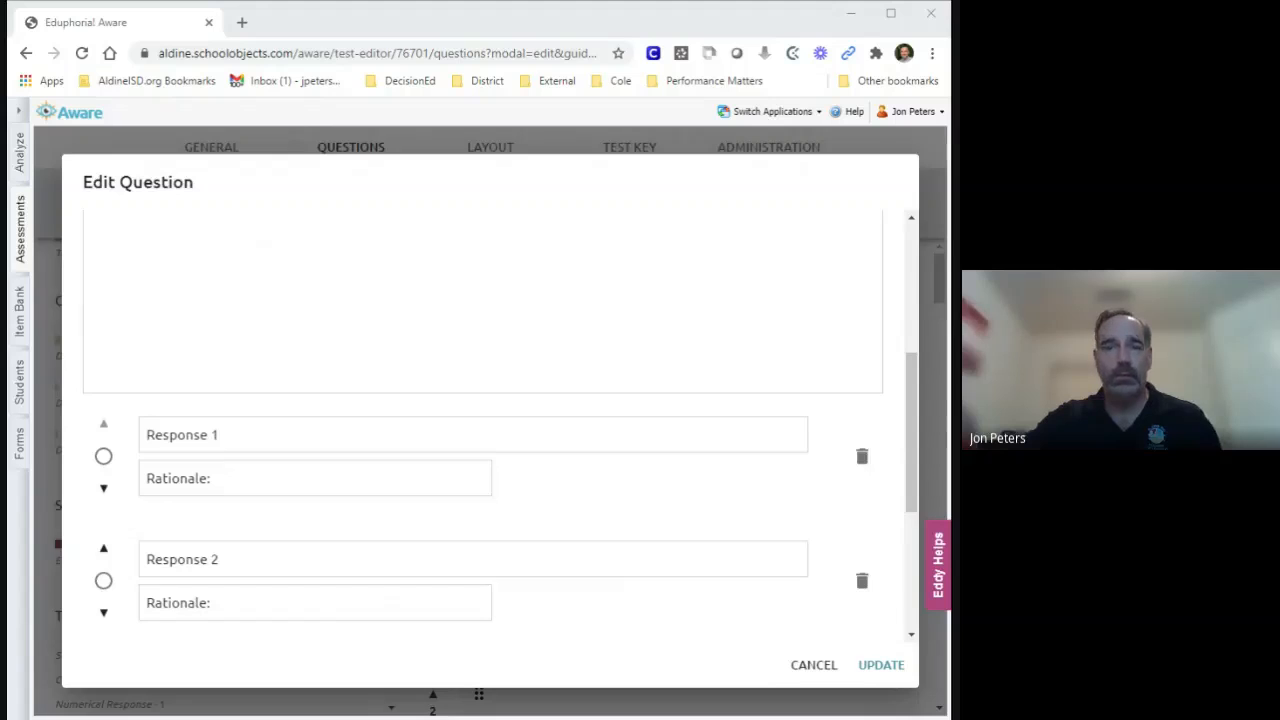
{"action": "left_click_drag", "start_coordinate": [221, 436], "coordinate": [129, 442]}
{"action": "type", "text": "People who came from the eastern United States faced a long trip across the country by covered wagon."}
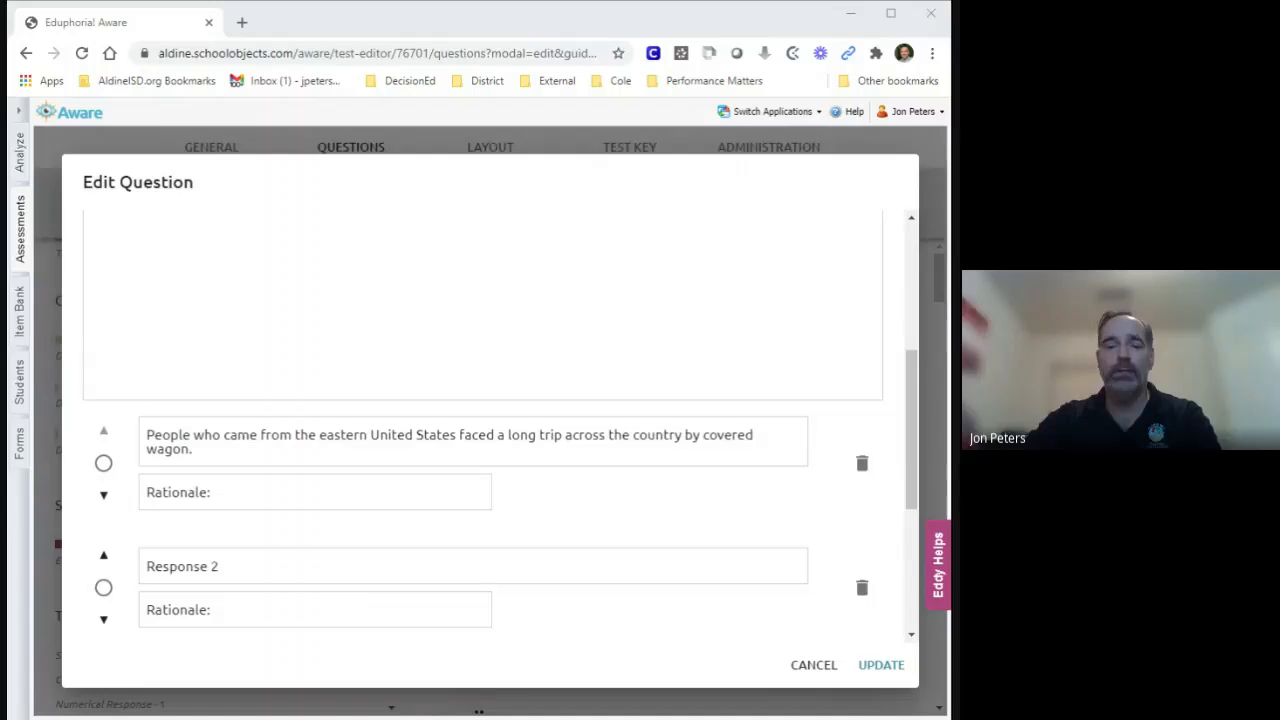
Replace Response 2 with the copied "People who came from the Eastern United States faced a long trip across the country by covered wagon.".
{"action": "key", "text": "alt+Tab"}
{"action": "key", "text": "shift+Left"}
{"action": "key", "text": "shift+Left"}
{"action": "key", "text": "shift+Left"}
{"action": "key", "text": "shift+Left"}
{"action": "key", "text": "shift+Left"}
{"action": "key", "text": "shift+Left"}
{"action": "key", "text": "shift+Left"}
{"action": "key", "text": "shift+Left"}
{"action": "key", "text": "shift+Left"}
{"action": "key", "text": "shift+Left"}
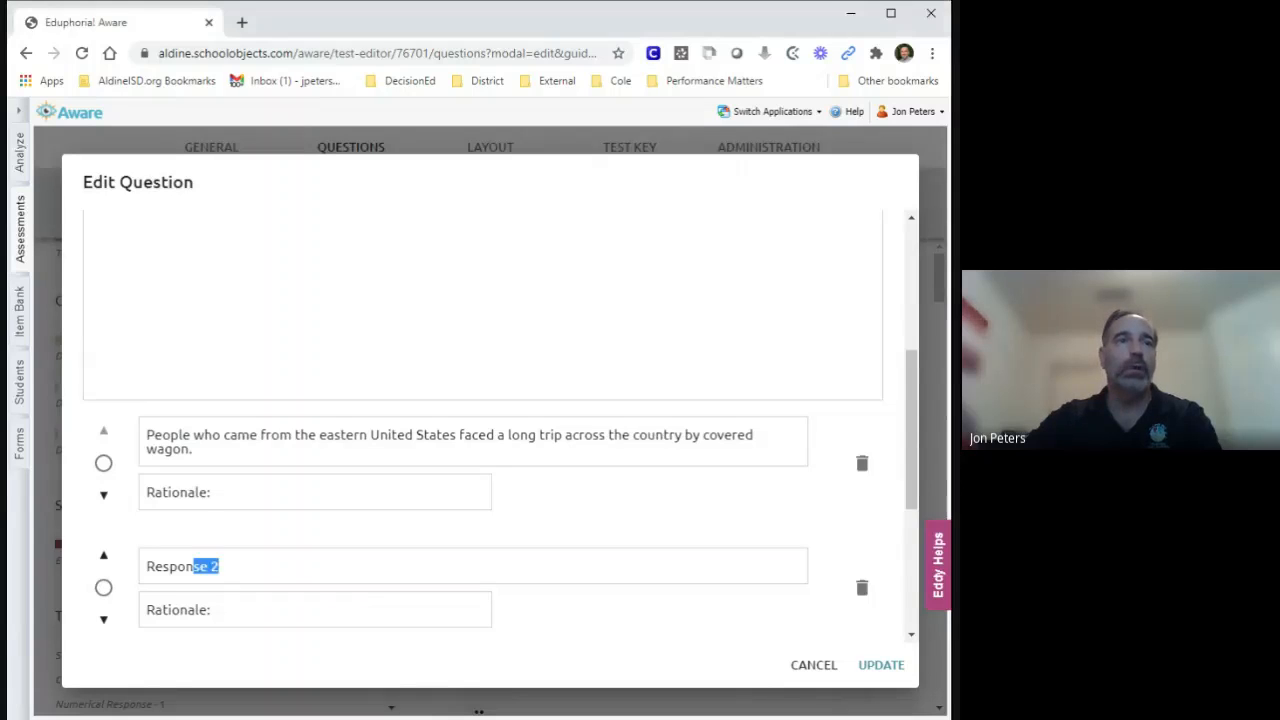
{"action": "type", "text": "People who came from the Eastern United States faced a long trip across the country by covered wagon."}
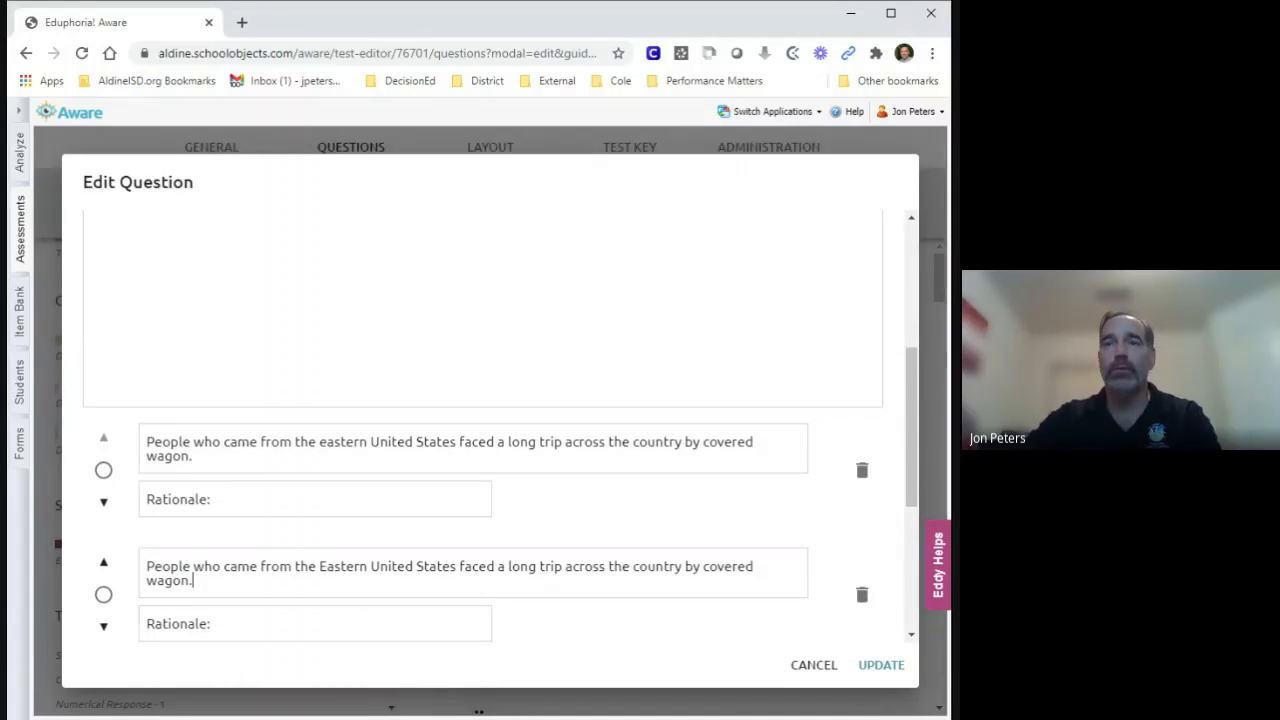
Replace the Response 3 placeholder with the copied sentence "eople who came from the eastern United states faced a long trip across the country by covered wagon.".
{"action": "key", "text": "alt+Tab"}
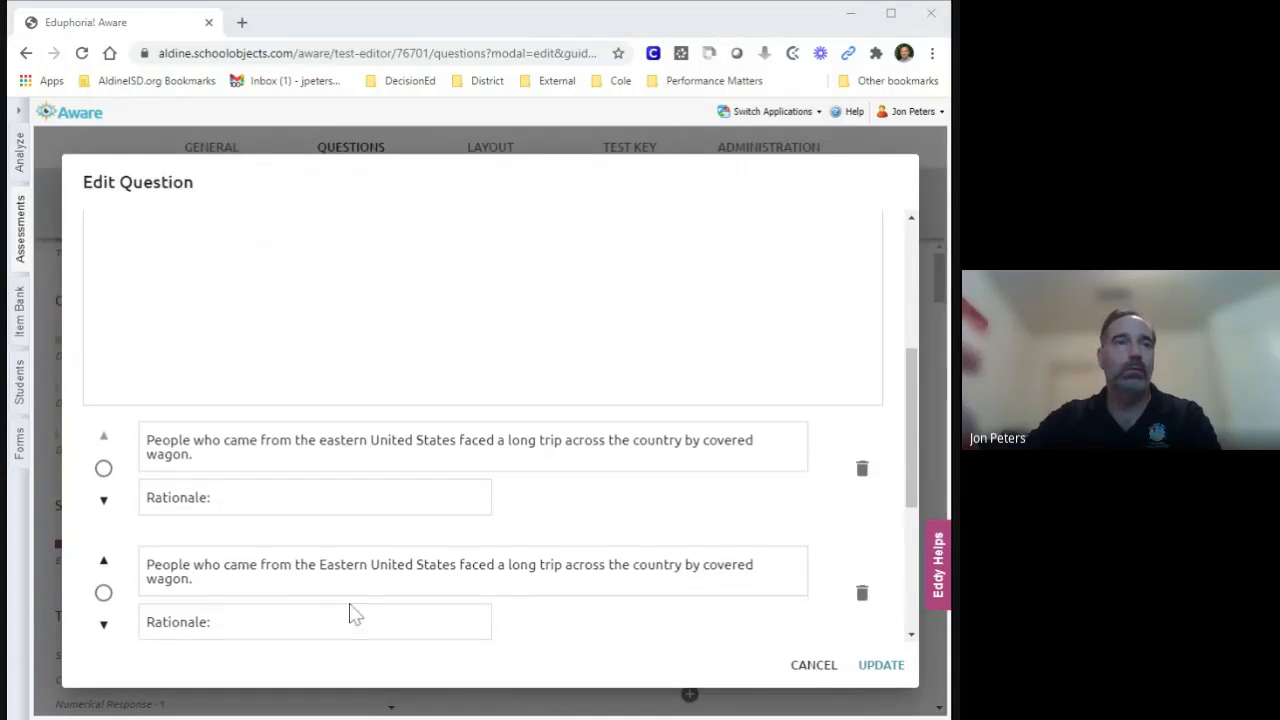
{"action": "scroll", "coordinate": [351, 611], "scroll_direction": "down", "scroll_amount": 2}
{"action": "triple_click", "coordinate": [184, 467]}
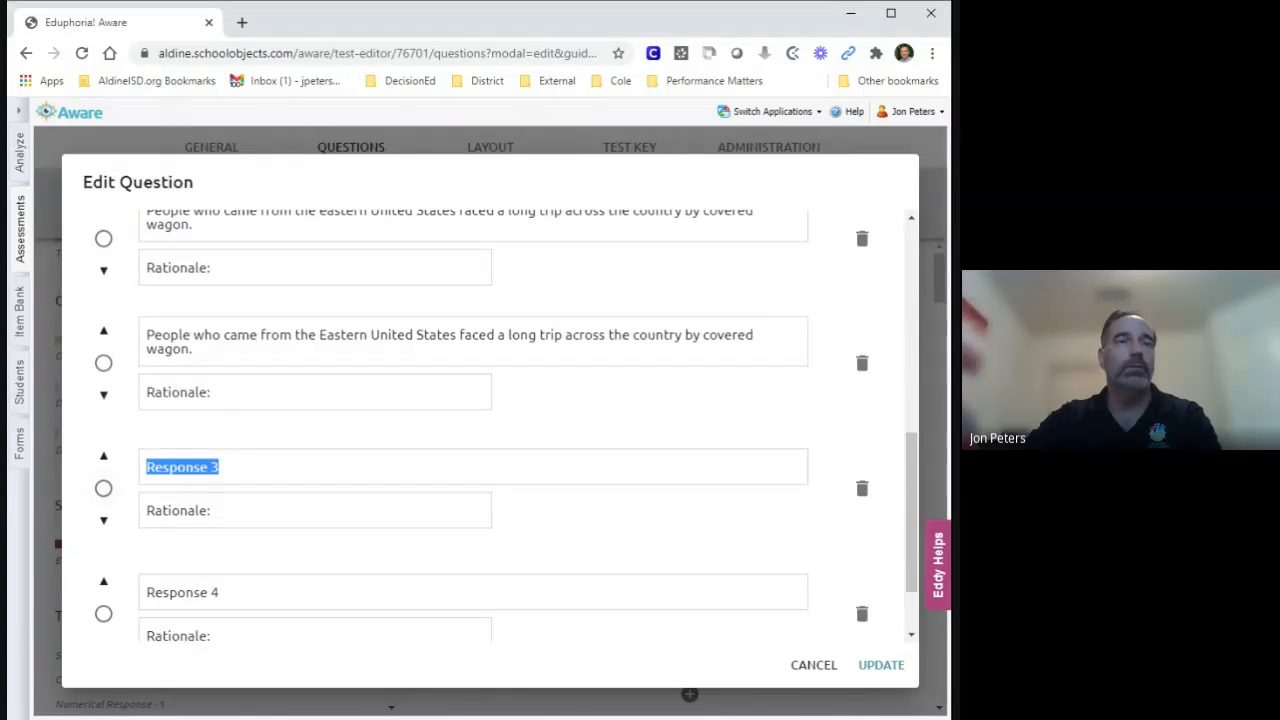
{"action": "type", "text": "eople who came from the eastern United states faced a long trip across the country by covered wagon."}
Replace Response 4 with "People who came from the Eastern united states faced a long trip across the country by covered wagon.".
{"action": "key", "text": "alt+Tab"}
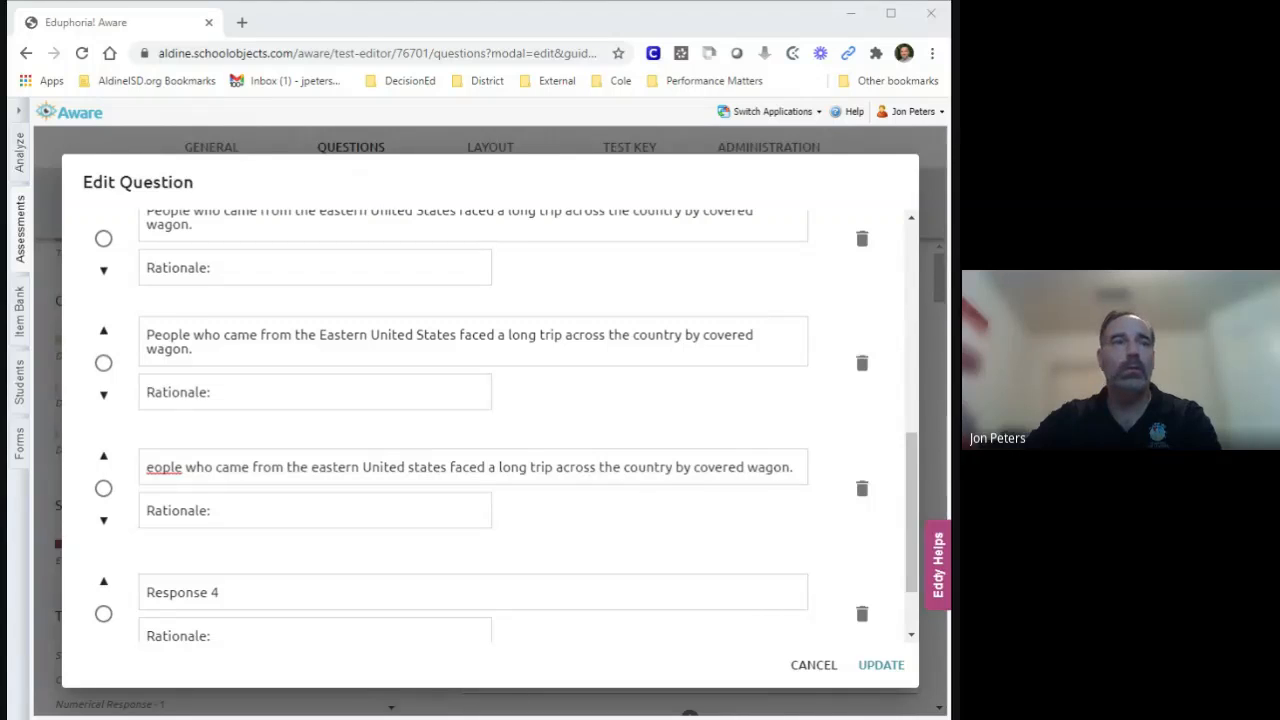
{"action": "left_click", "coordinate": [222, 592]}
{"action": "type", "text": "eople who came from the Eastern united states faced a long trip across the country by covered wagon."}
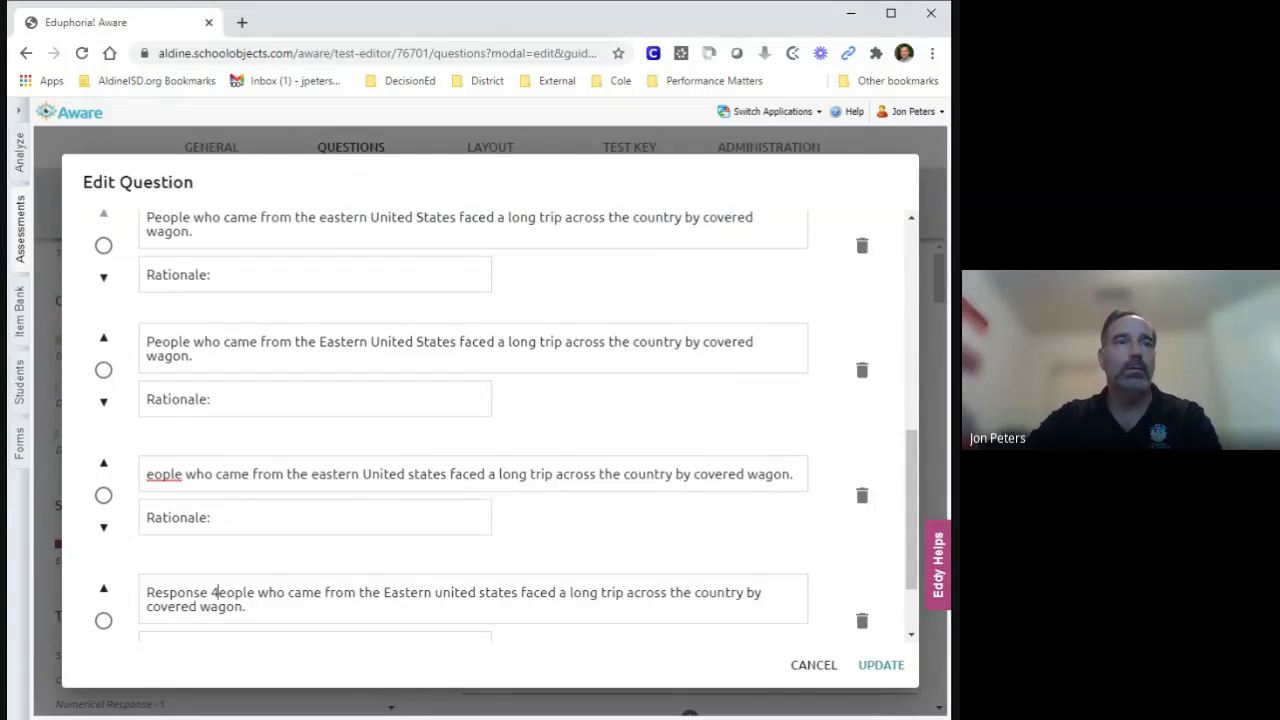
{"action": "left_click_drag", "start_coordinate": [218, 592], "coordinate": [102, 600]}
{"action": "type", "text": "P"}
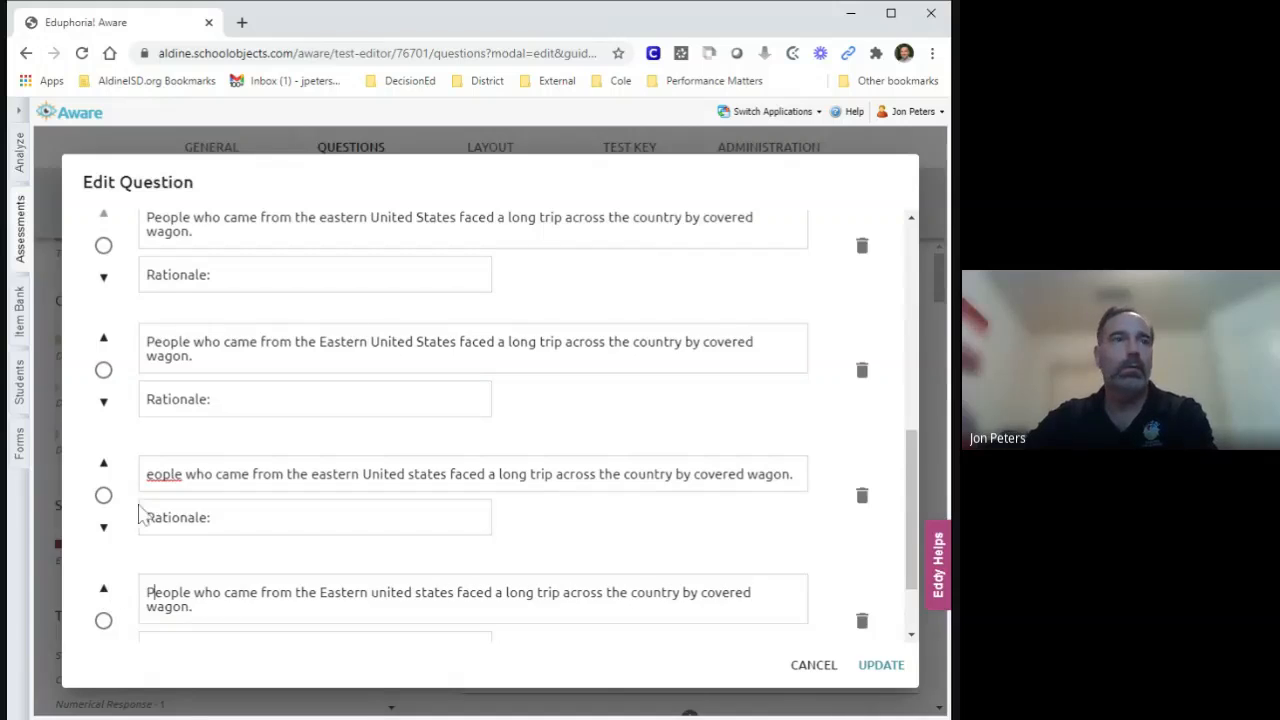
Add the missing "P" at the start of the third response and mark the first response as the correct answer.
{"action": "left_click", "coordinate": [146, 474]}
{"action": "type", "text": "P"}
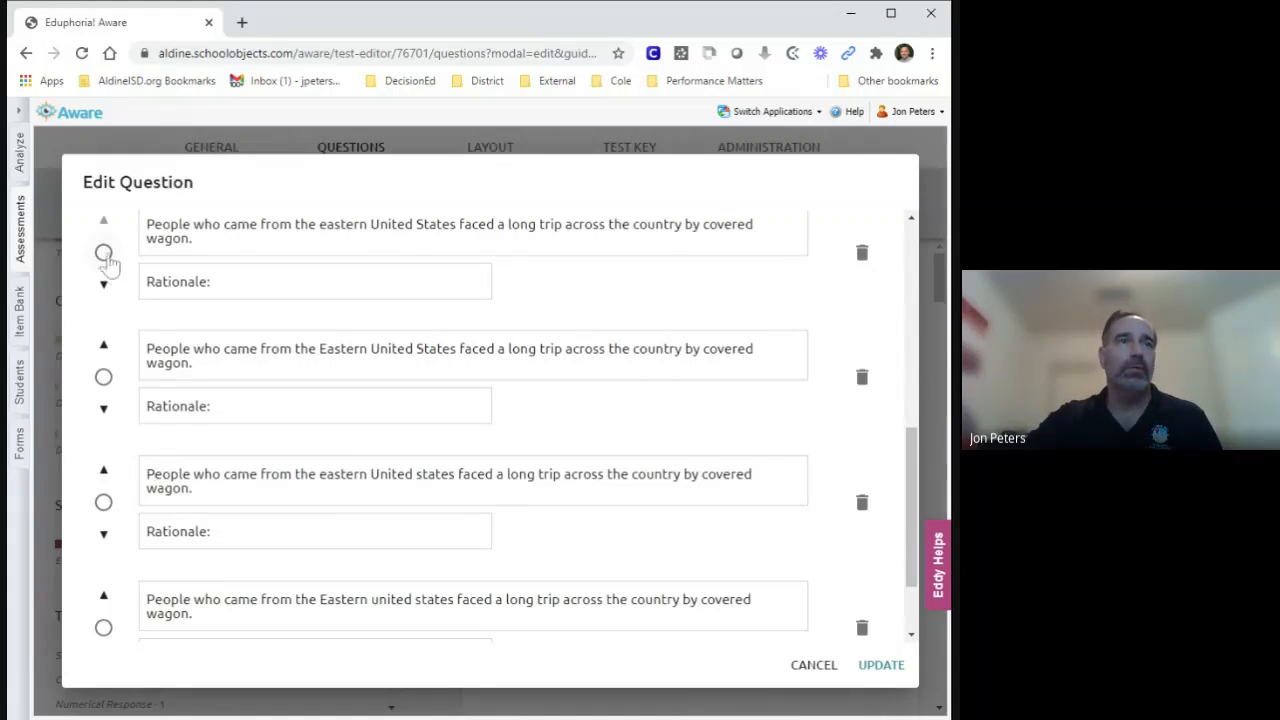
{"action": "left_click", "coordinate": [103, 252]}
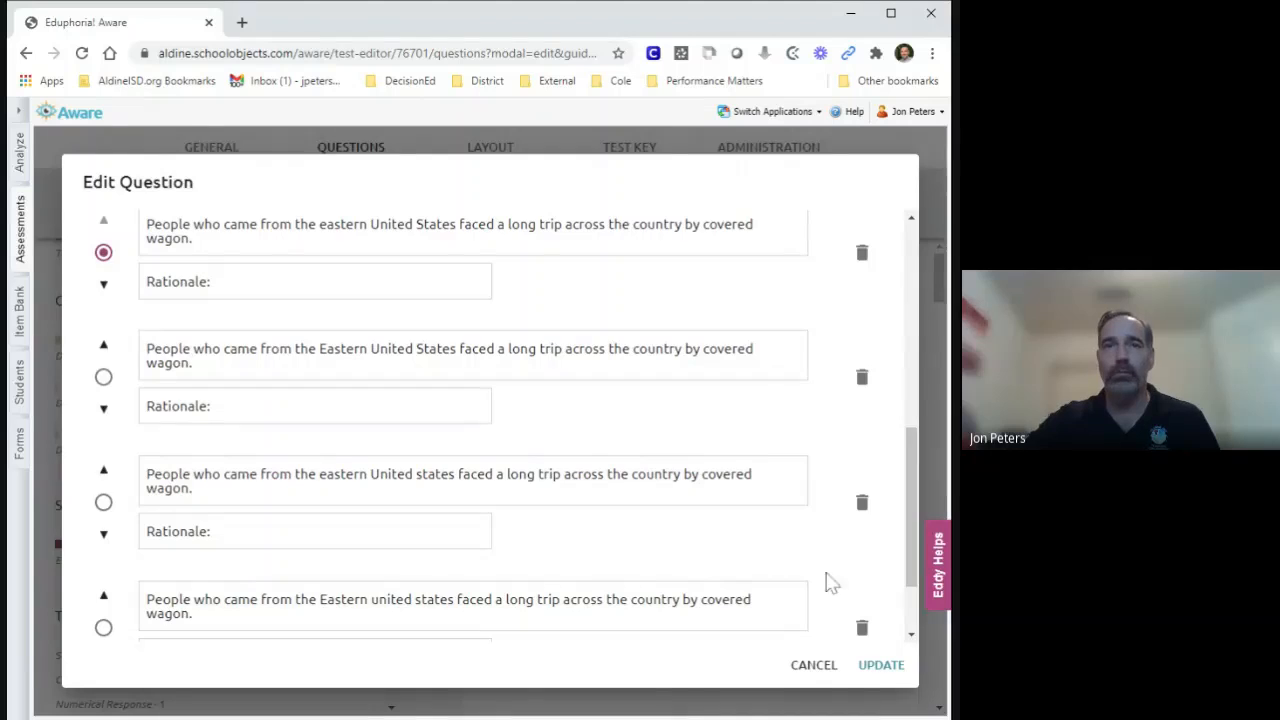
Save the edits to question 1 and reorder the blank second question ahead of it.
{"action": "left_click", "coordinate": [884, 674]}
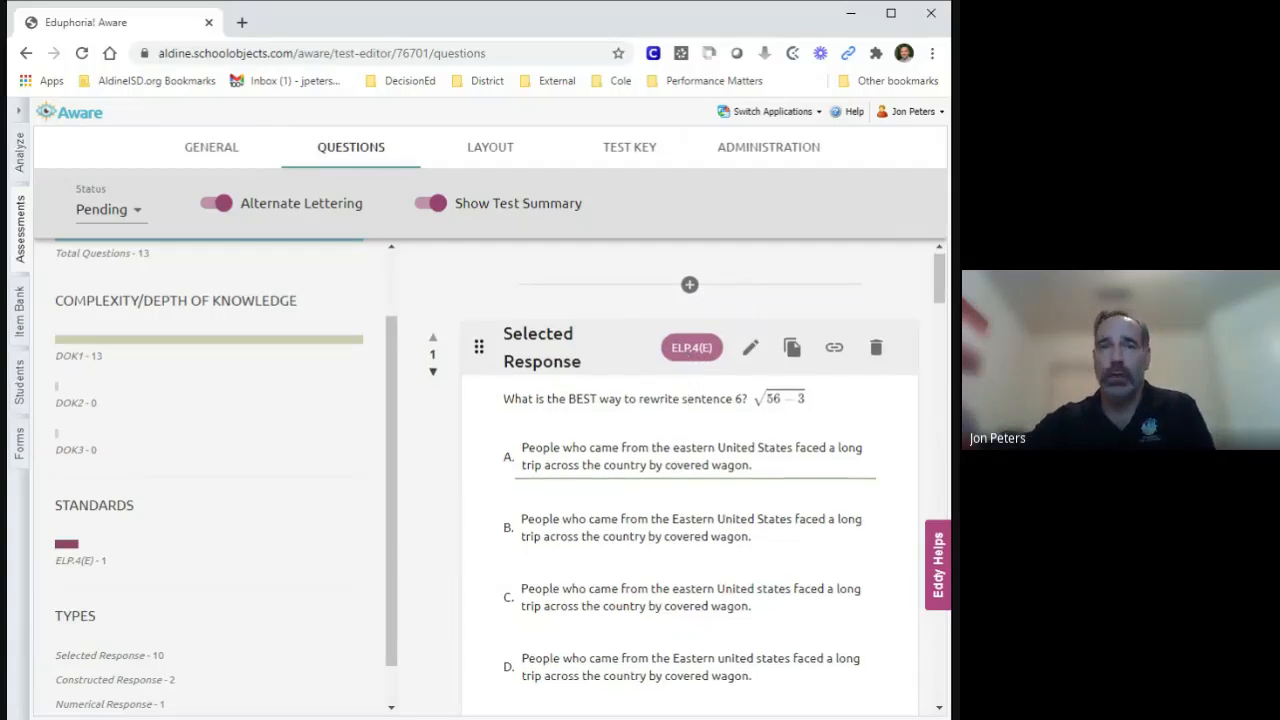
{"action": "scroll", "coordinate": [657, 462], "scroll_direction": "down", "scroll_amount": 1}
{"action": "scroll", "coordinate": [657, 462], "scroll_direction": "down", "scroll_amount": 2}
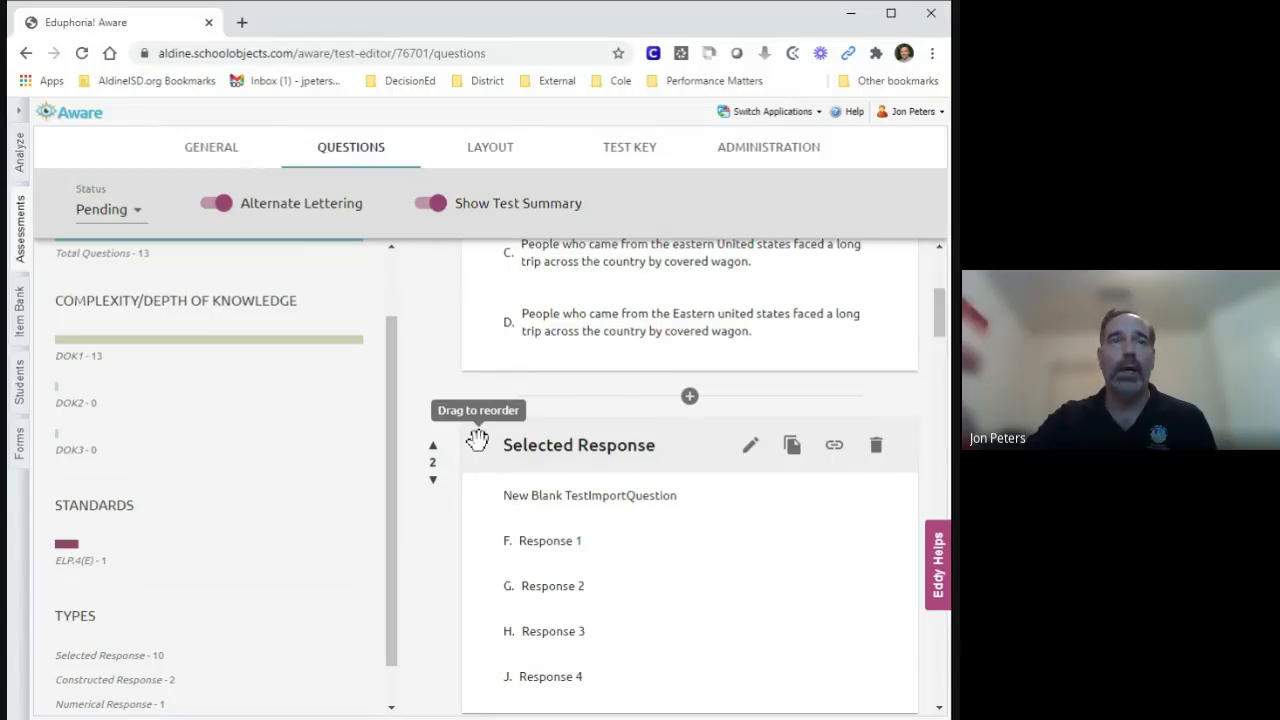
{"action": "left_click_drag", "start_coordinate": [478, 439], "coordinate": [478, 466]}
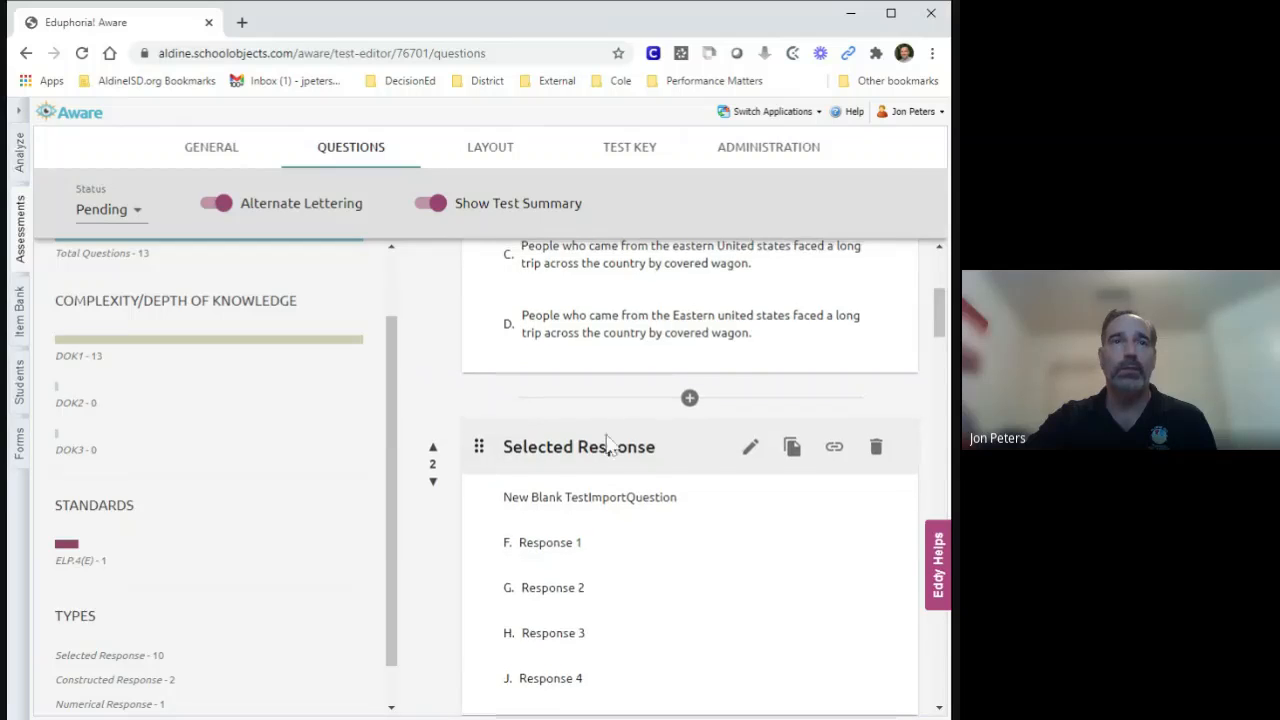
{"action": "scroll", "coordinate": [611, 434], "scroll_direction": "up", "scroll_amount": 2}
{"action": "left_click_drag", "start_coordinate": [478, 680], "coordinate": [482, 275]}
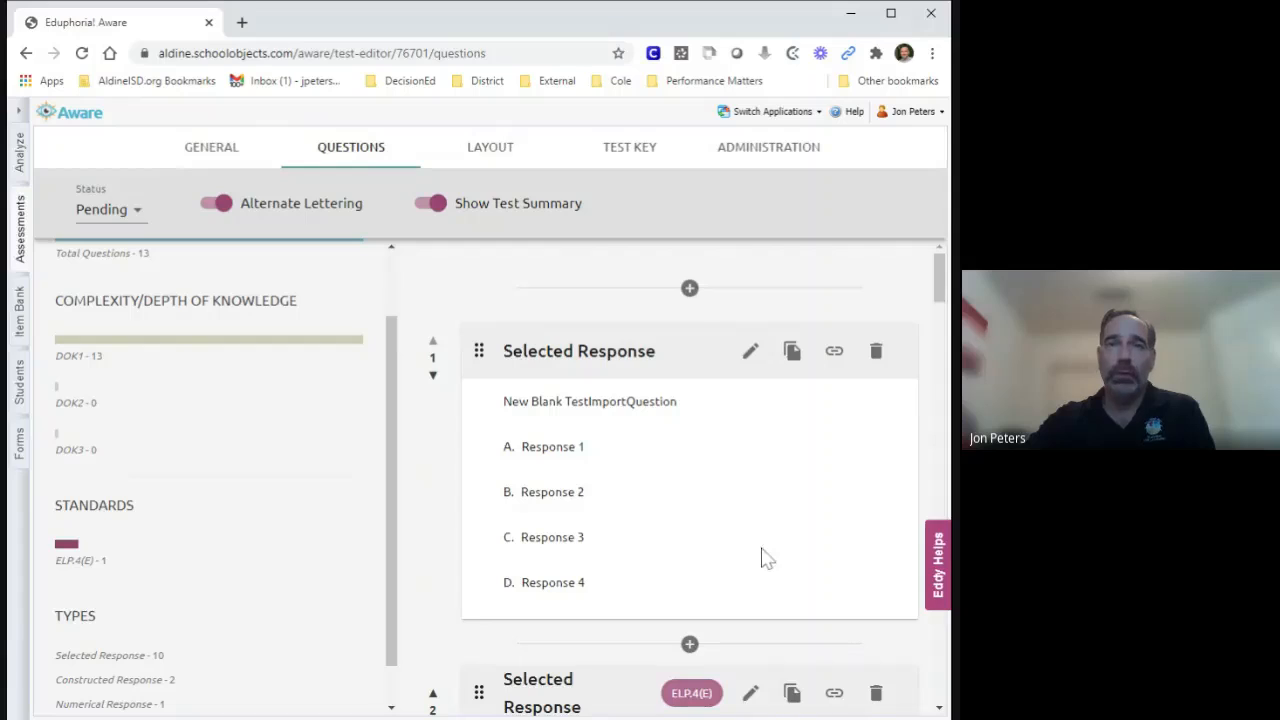
Add a new item between the blank first question and the sentence 6 question, with question type Resource.
{"action": "left_click", "coordinate": [689, 292]}
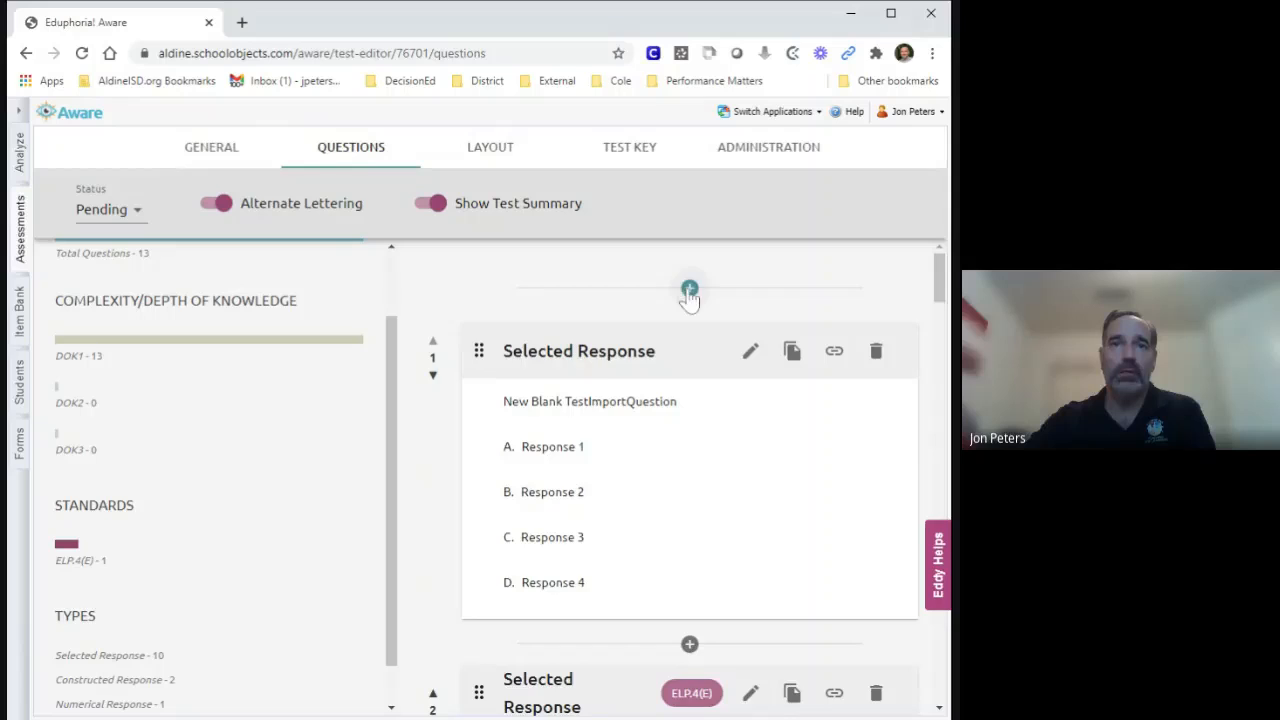
{"action": "scroll", "coordinate": [709, 529], "scroll_direction": "down", "scroll_amount": 1}
{"action": "scroll", "coordinate": [731, 537], "scroll_direction": "down", "scroll_amount": 1}
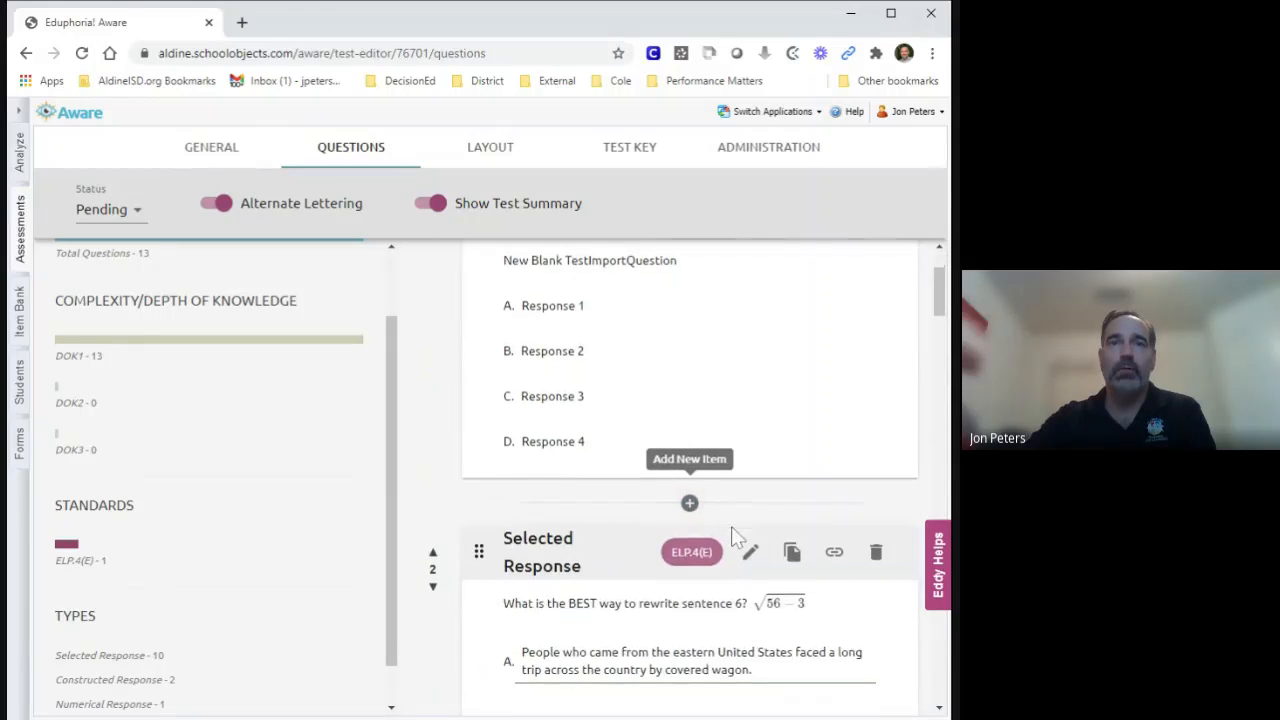
{"action": "scroll", "coordinate": [731, 528], "scroll_direction": "down", "scroll_amount": 1}
{"action": "left_click", "coordinate": [690, 414]}
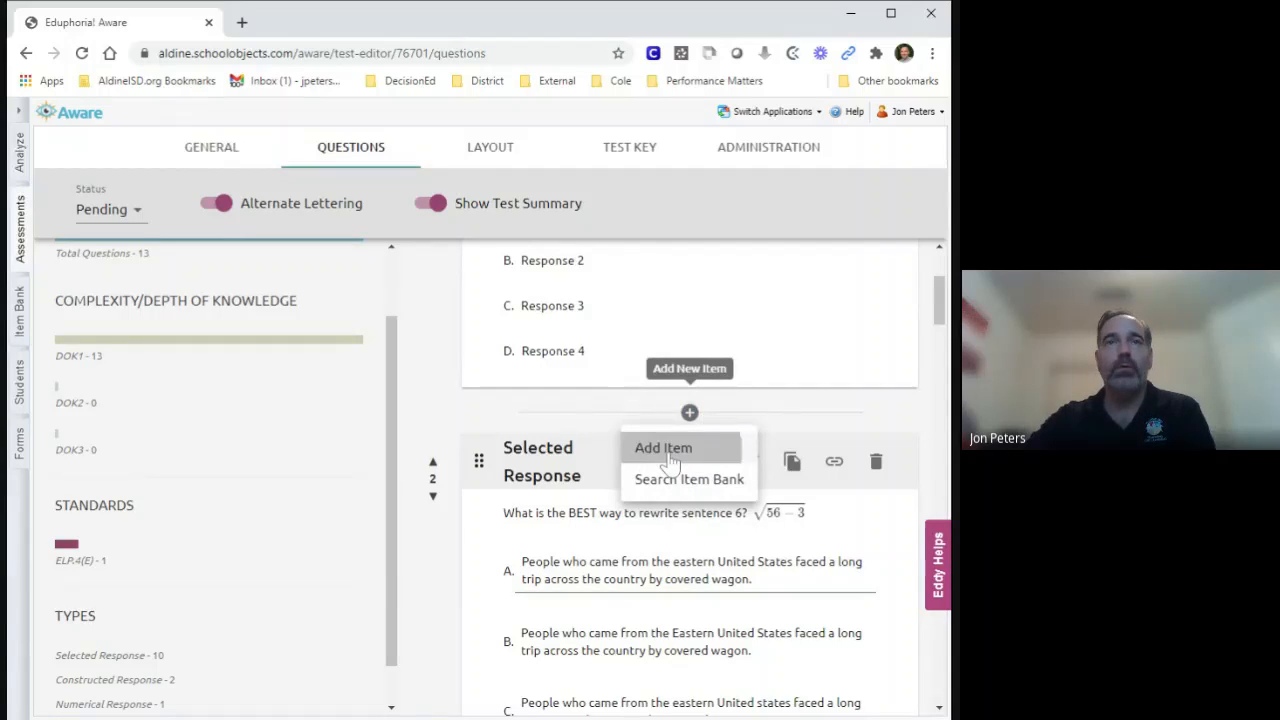
{"action": "left_click", "coordinate": [665, 452]}
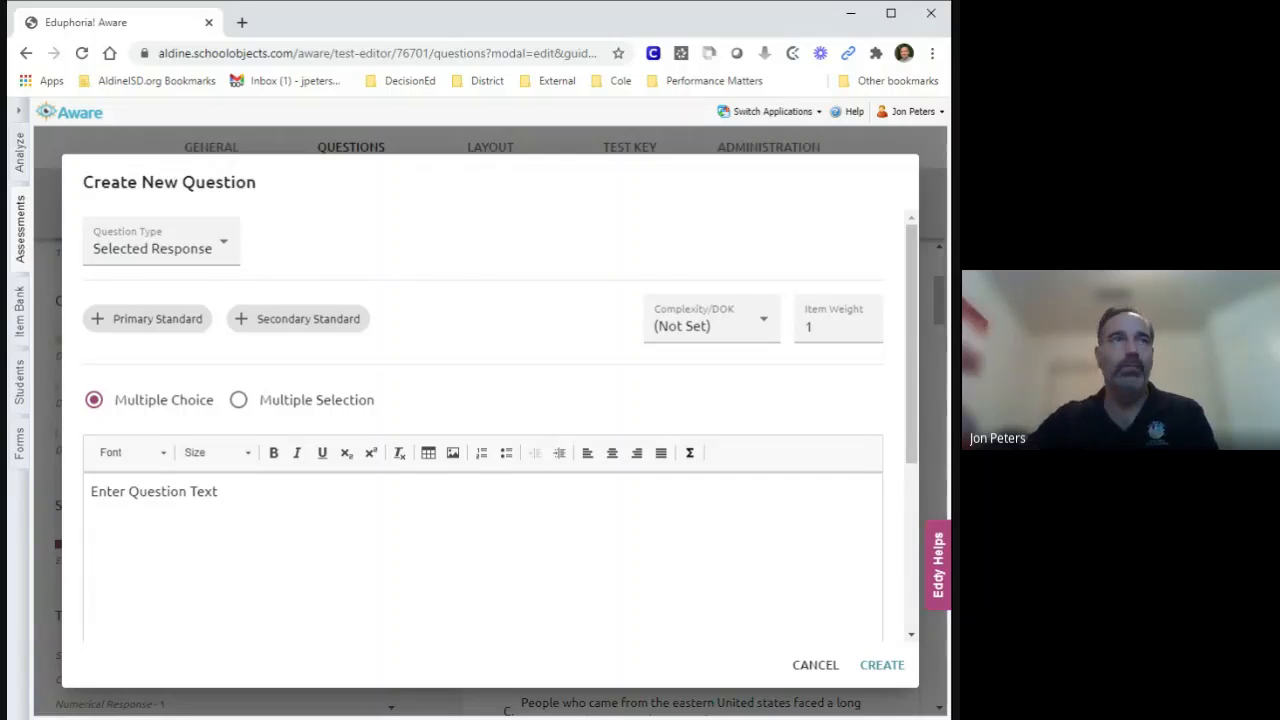
{"action": "left_click", "coordinate": [225, 249]}
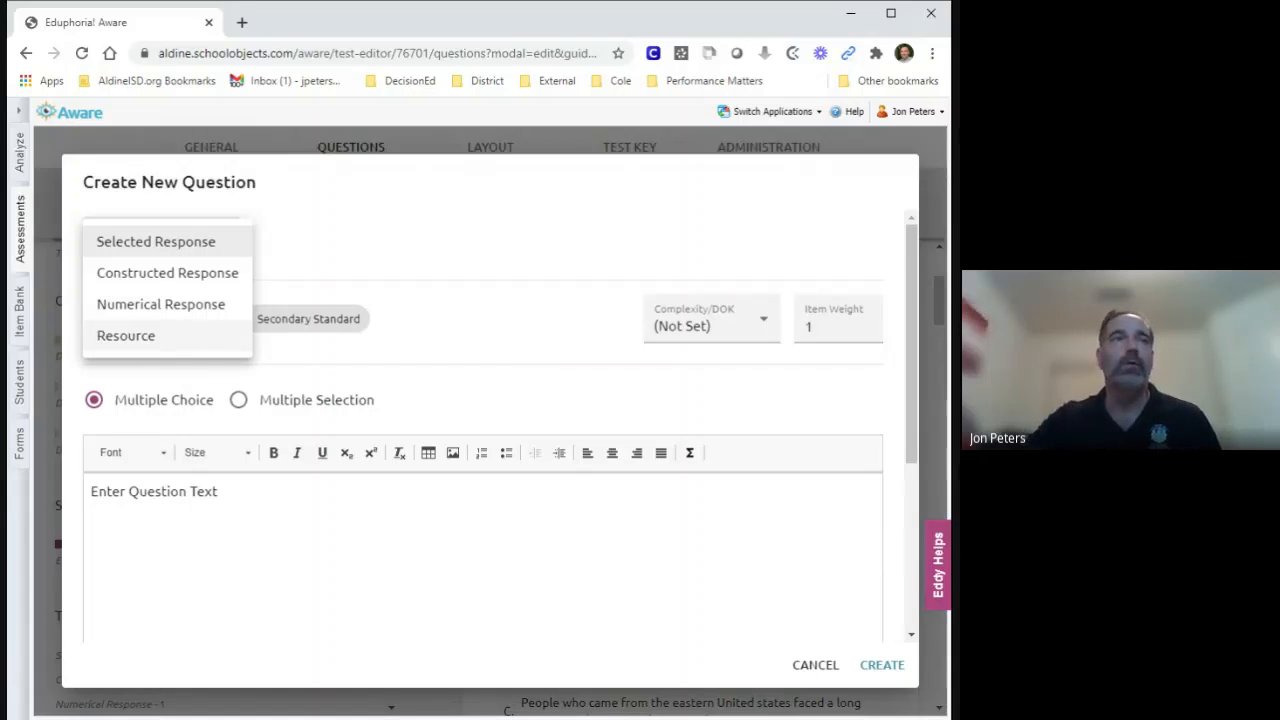
{"action": "left_click", "coordinate": [143, 339]}
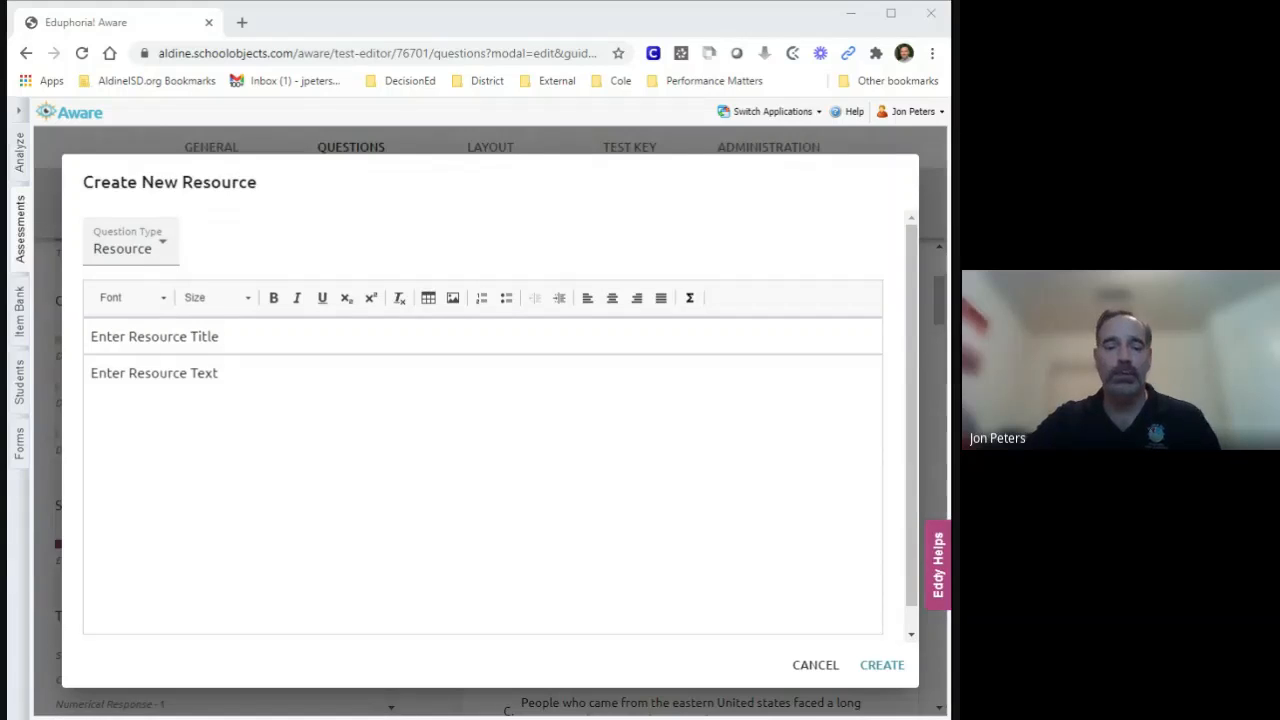
Title the resource "Inez from France" and replace the resource text placeholder with the copied numbered passage.
{"action": "left_click_drag", "start_coordinate": [220, 337], "coordinate": [90, 337]}
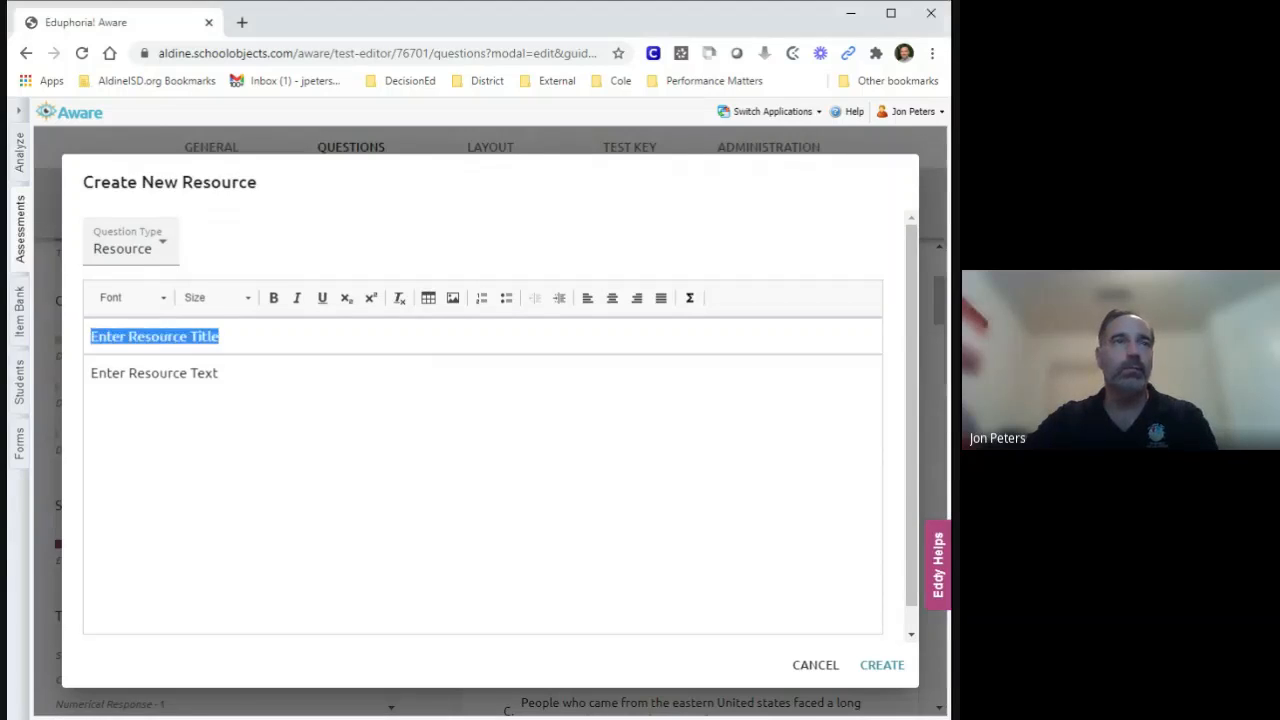
{"action": "type", "text": "Inez from France"}
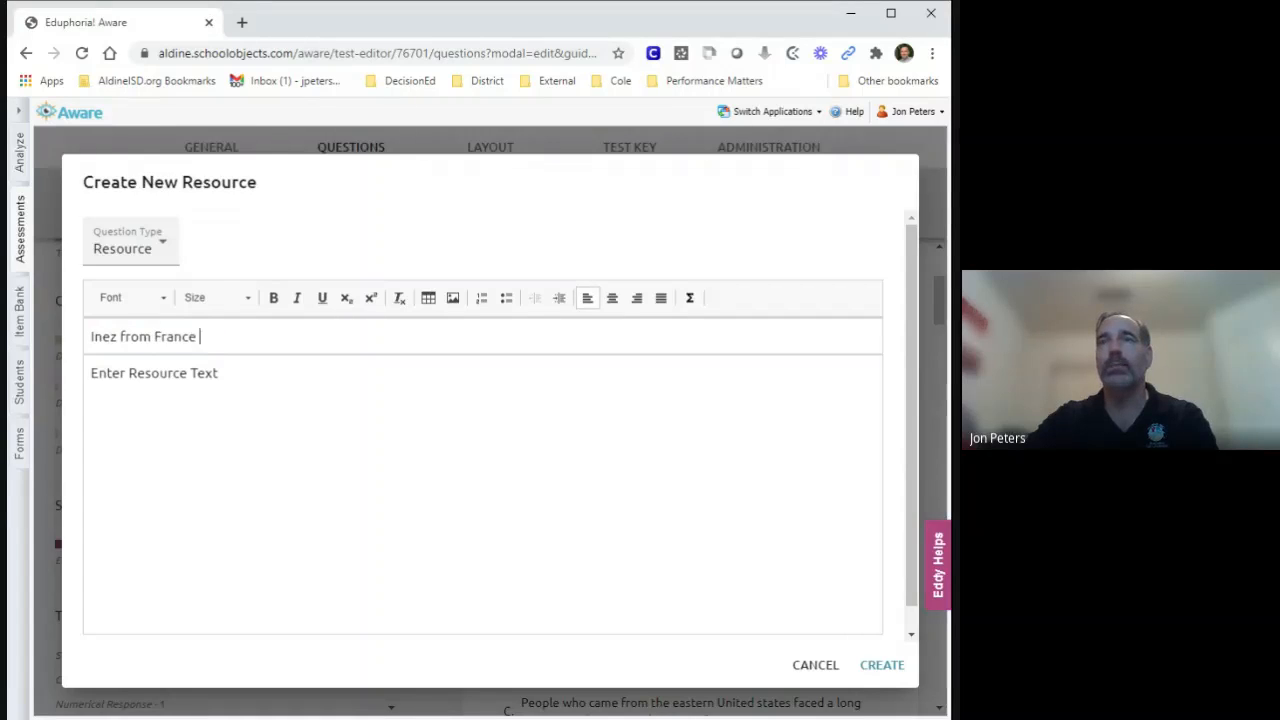
{"action": "key", "text": "alt+Tab"}
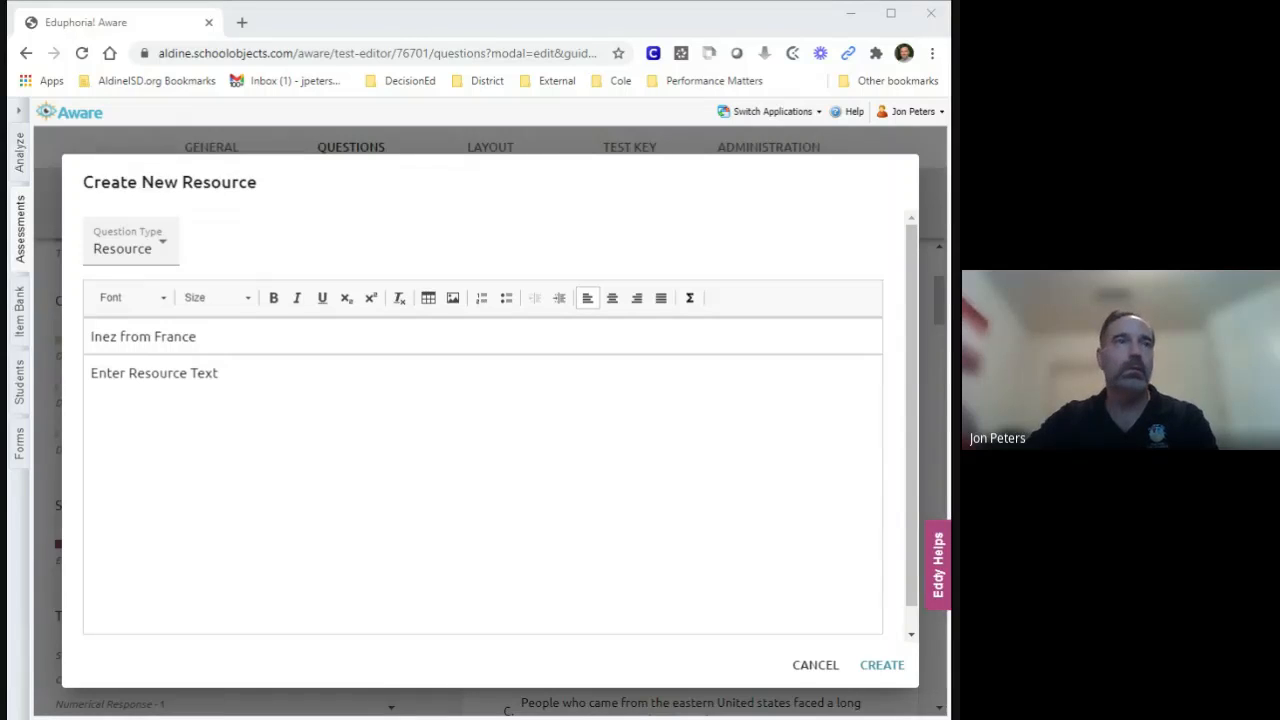
{"action": "key", "text": "alt+Tab"}
{"action": "key", "text": "BackSpace"}
{"action": "key", "text": "BackSpace"}
{"action": "key", "text": "BackSpace"}
{"action": "key", "text": "BackSpace"}
{"action": "key", "text": "BackSpace"}
{"action": "key", "text": "BackSpace"}
{"action": "key", "text": "BackSpace"}
{"action": "key", "text": "BackSpace"}
{"action": "key", "text": "BackSpace"}
{"action": "key", "text": "BackSpace"}
{"action": "key", "text": "BackSpace"}
{"action": "key", "text": "BackSpace"}
{"action": "key", "text": "BackSpace"}
{"action": "key", "text": "BackSpace"}
{"action": "key", "text": "BackSpace"}
{"action": "key", "text": "BackSpace"}
{"action": "key", "text": "BackSpace"}
{"action": "key", "text": "BackSpace"}
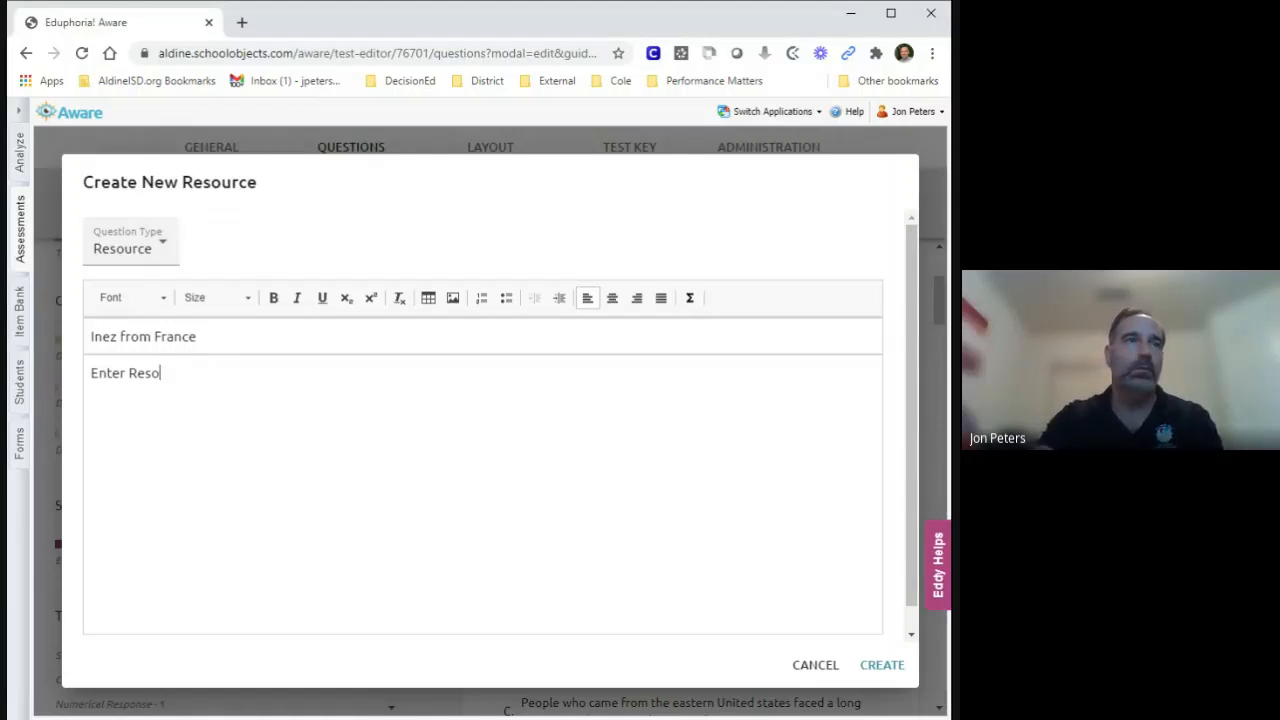
{"action": "key", "text": "BackSpace"}
{"action": "type", "text": "(1) Last year, the principal at my sister’s high school asked if anyone would like to host a new student. (2) The new student was from France. (3) We talked to Mom, and she thought it would be a good idea since both my sister and me were studying French. (4) The principal told us that the new student’s name was Inez.  (5) My sister and I were so excited about our new visitor. (6) We told everyone in our neighborhood.  (7) Inez came to our home at the end of the summer.  (8) She was very nice and brought us gifts from France. (9)  Inez was a little bit nervous about starting school because she didn’t know that much English. (10) My sister and I promise to help her as much as we could.  (11) We helped Inez with her English, and she helped us with our French.  (12) My French teacher at the end of the school year complimented me on how well I was doing in her class.  (13)  I knew that I couldn’t have learned French without Inez’s help.  (14) Inez went back to France. (15) She promised to write to us in French and in English.  (16) We hope that Inez will write to us often."}
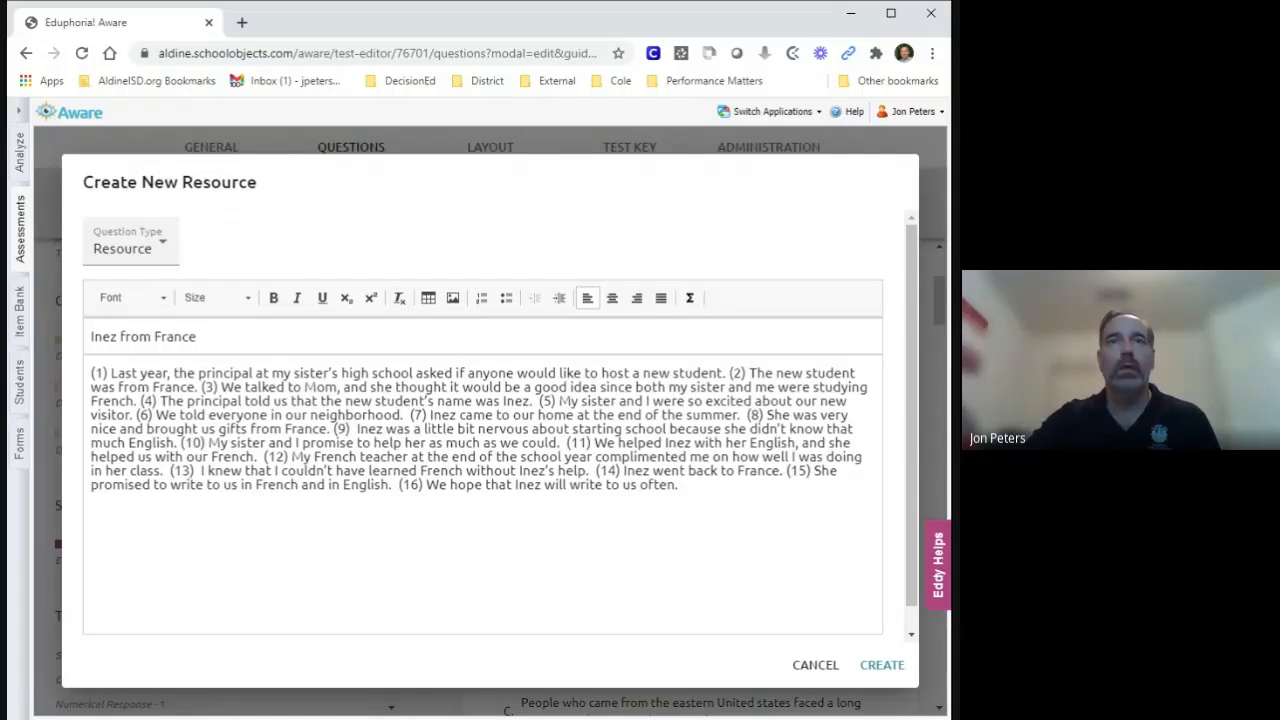
Insert line breaks in the passage so that sentences (2) through (6) each start on a new line.
{"action": "left_click", "coordinate": [730, 373]}
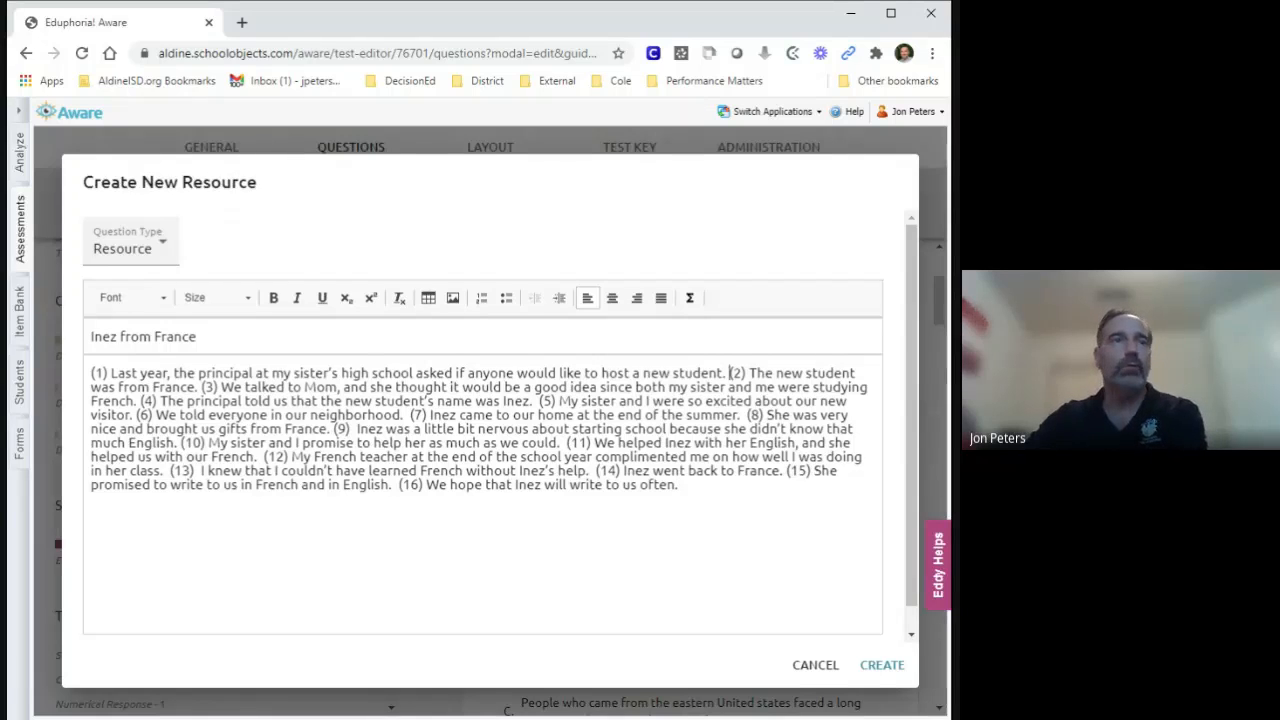
{"action": "key", "text": "Return"}
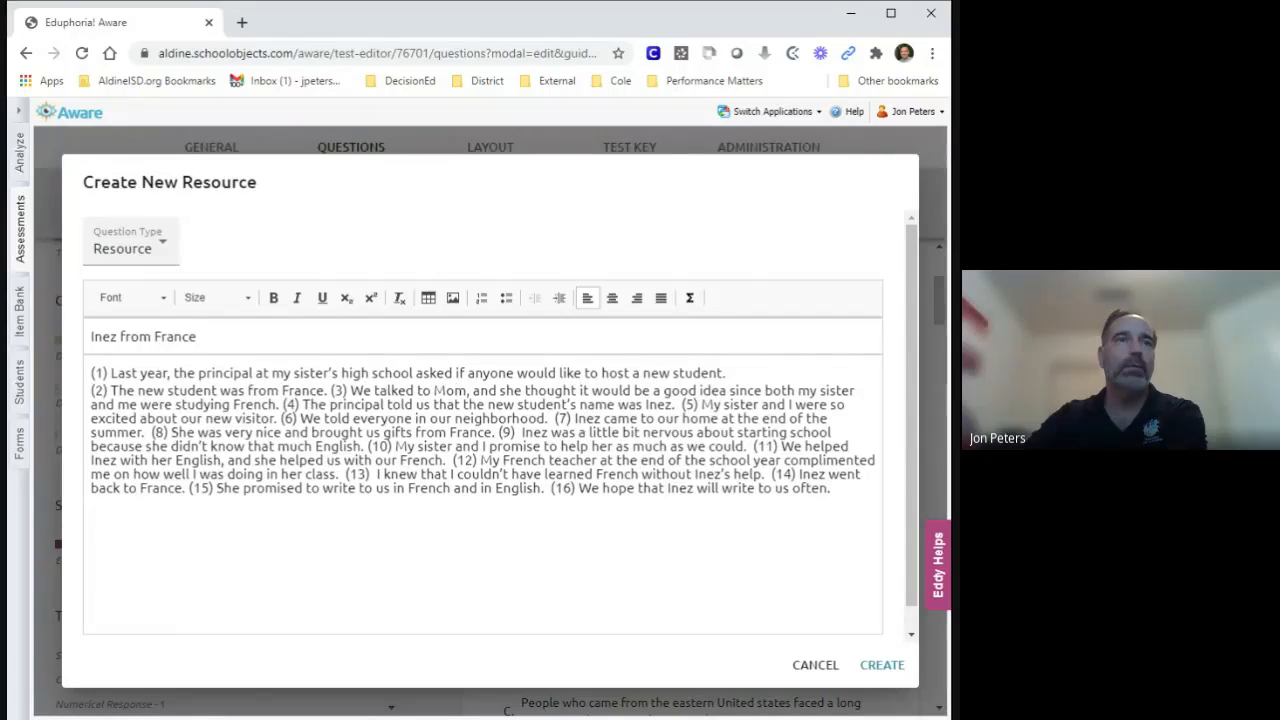
{"action": "key", "text": "Return"}
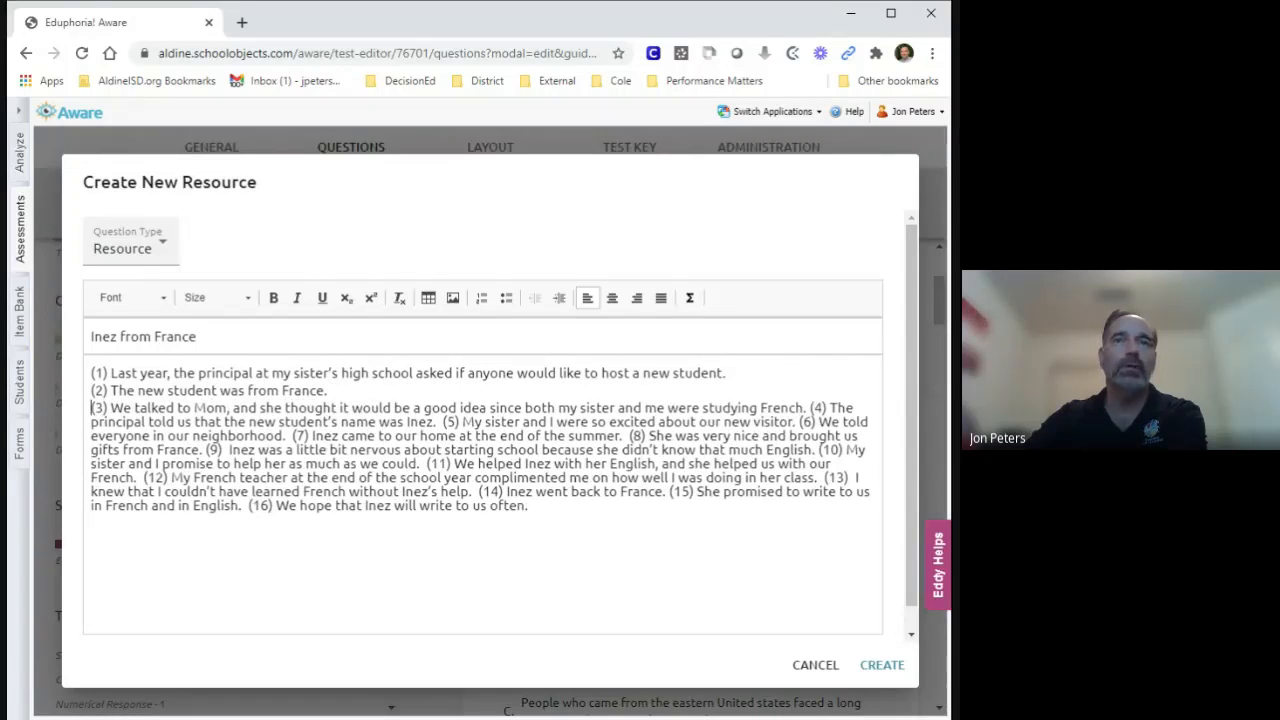
{"action": "key", "text": "Return"}
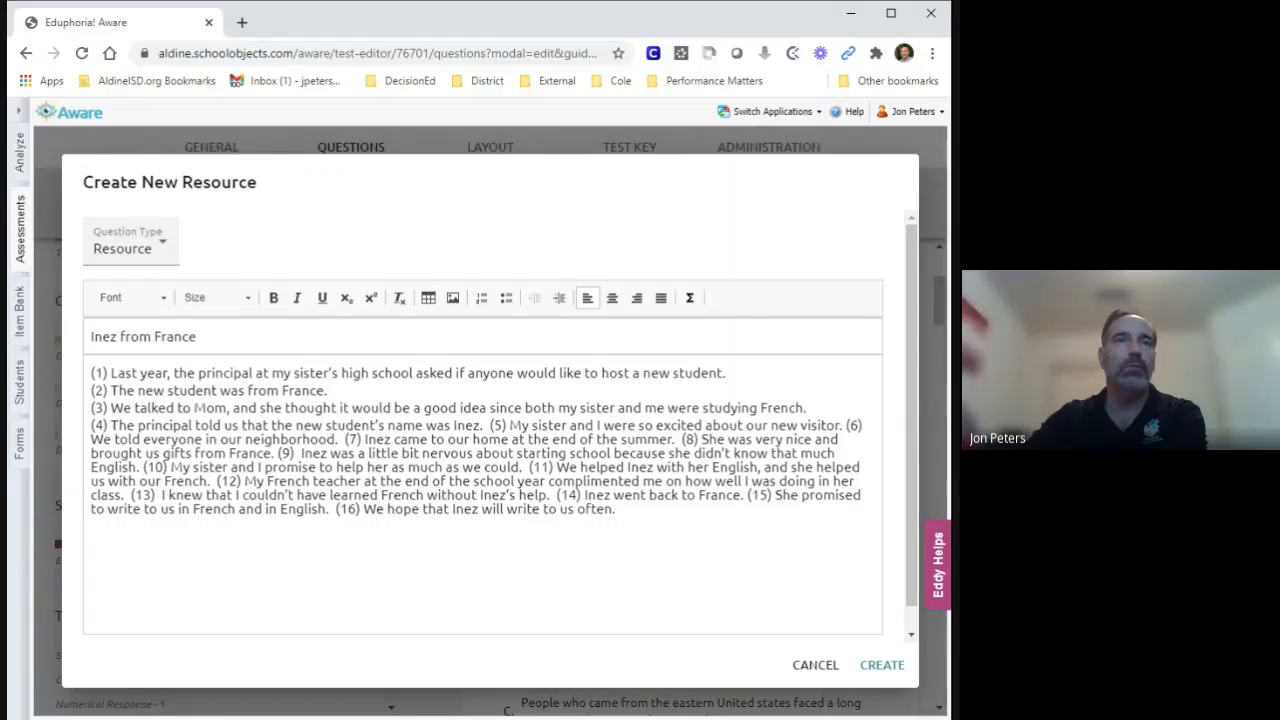
{"action": "left_click", "coordinate": [489, 425]}
{"action": "key", "text": "Return"}
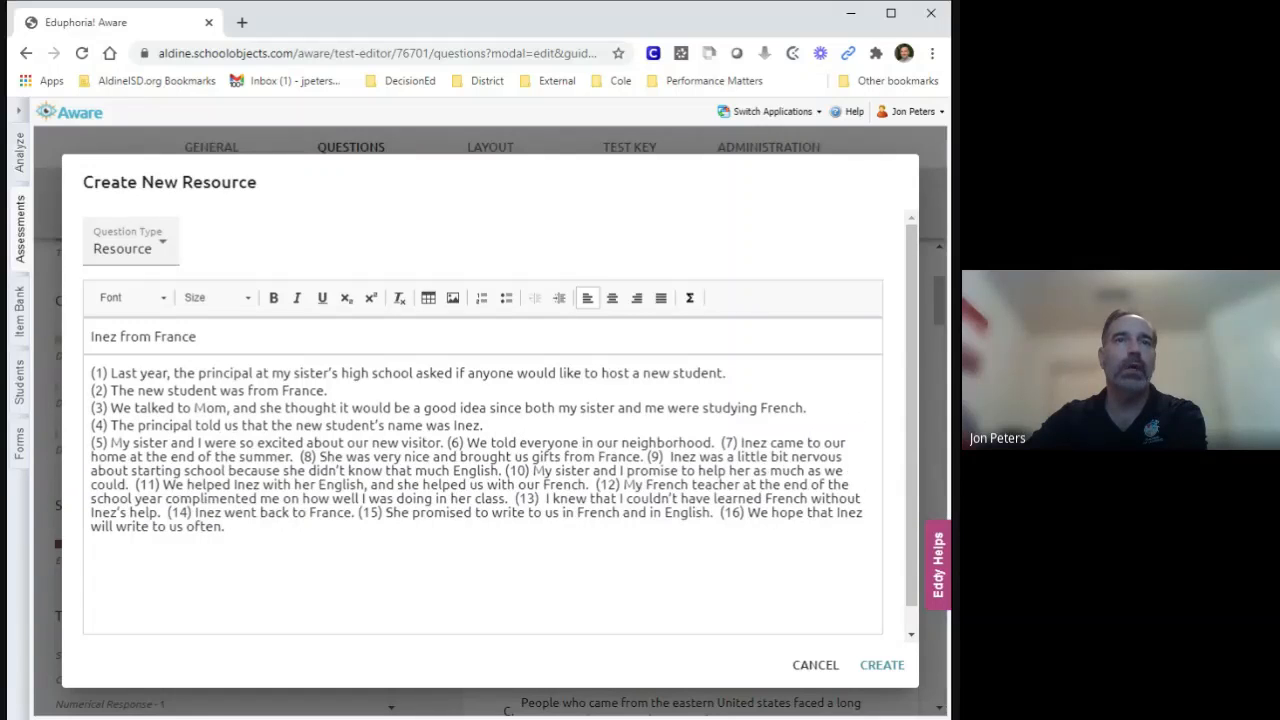
{"action": "left_click", "coordinate": [448, 443]}
{"action": "key", "text": "Return"}
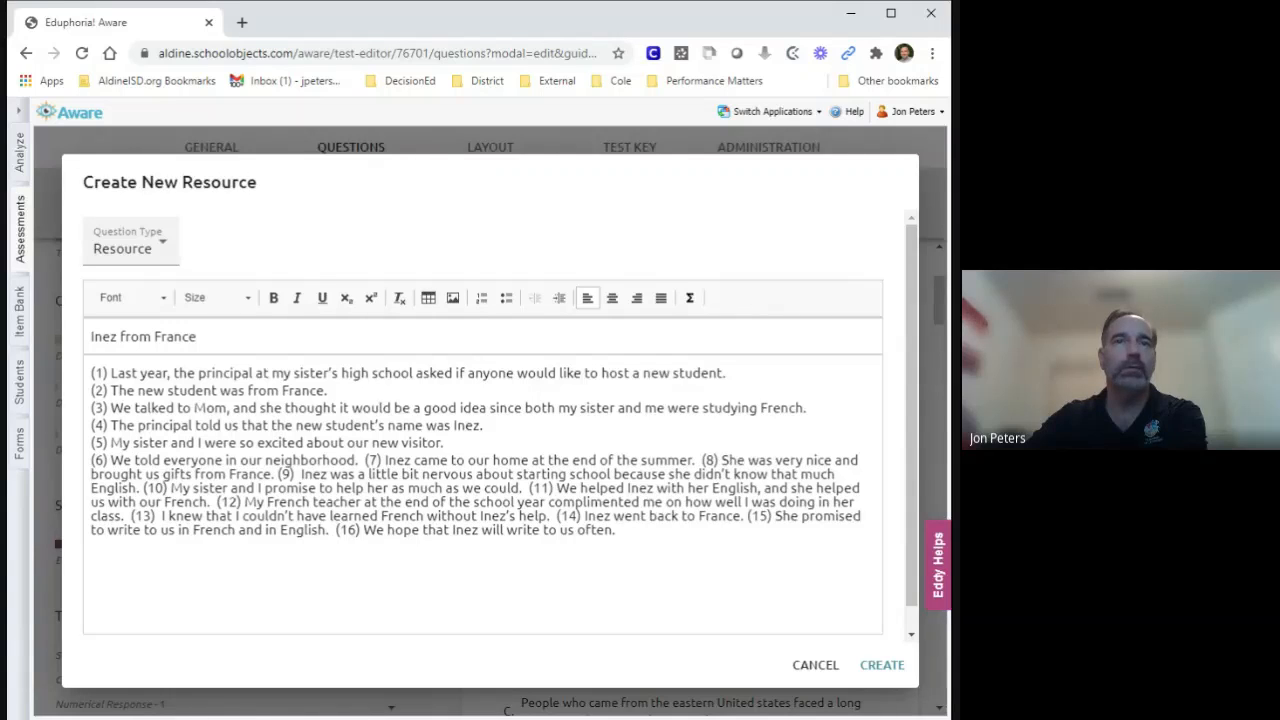
Start new lines at sentences (8), (11) and (16) of the passage and create the resource.
{"action": "left_click", "coordinate": [699, 460]}
{"action": "key", "text": "Return"}
{"action": "left_click", "coordinate": [673, 491]}
{"action": "key", "text": "Return"}
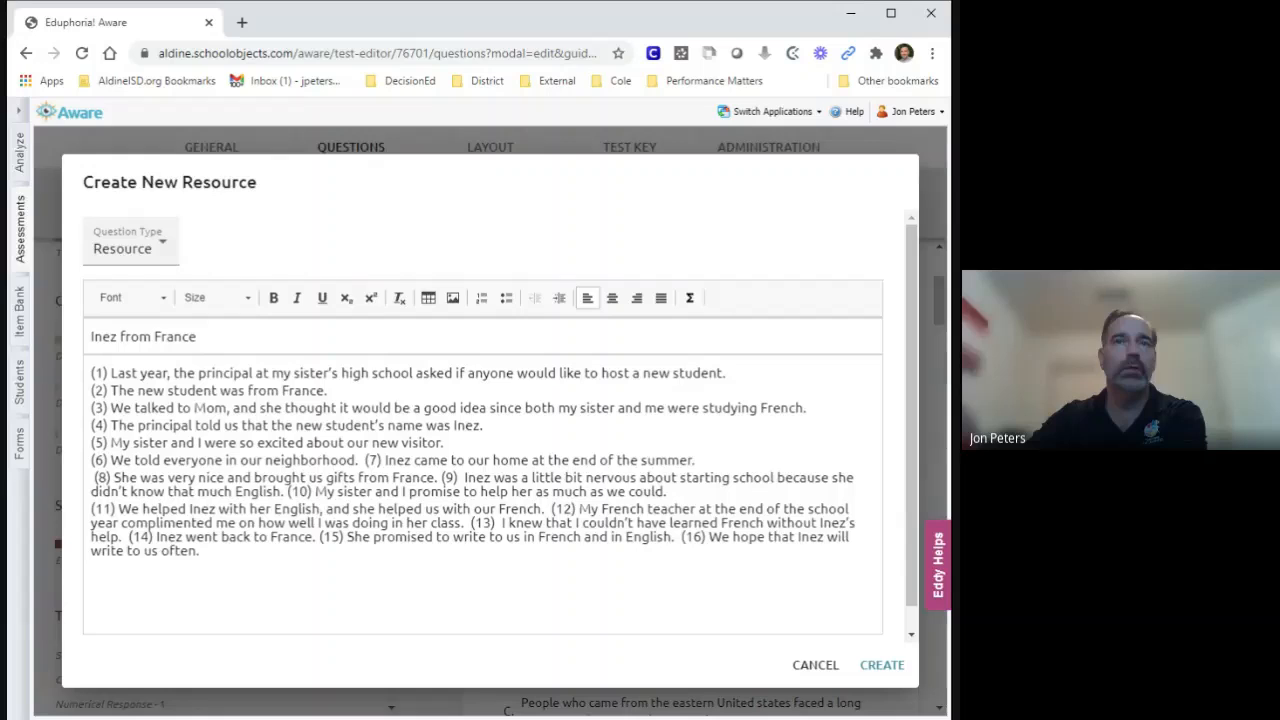
{"action": "left_click", "coordinate": [681, 537]}
{"action": "key", "text": "Return"}
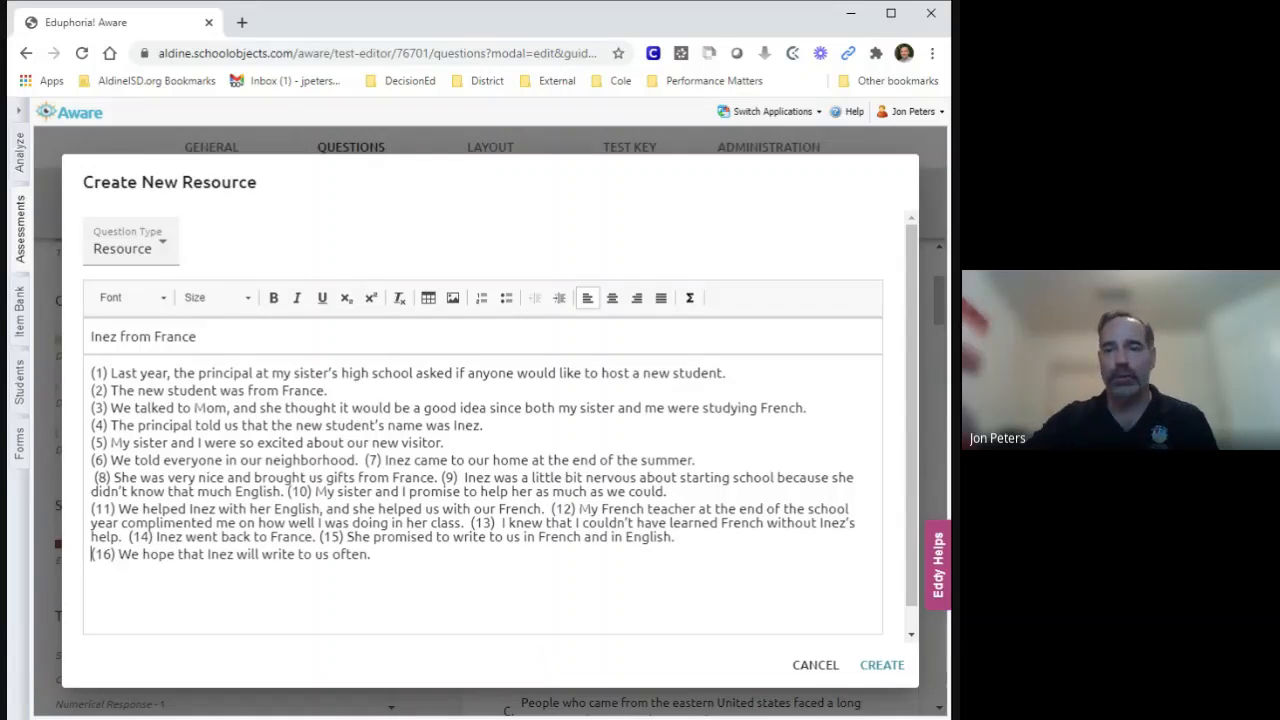
{"action": "left_click", "coordinate": [880, 670]}
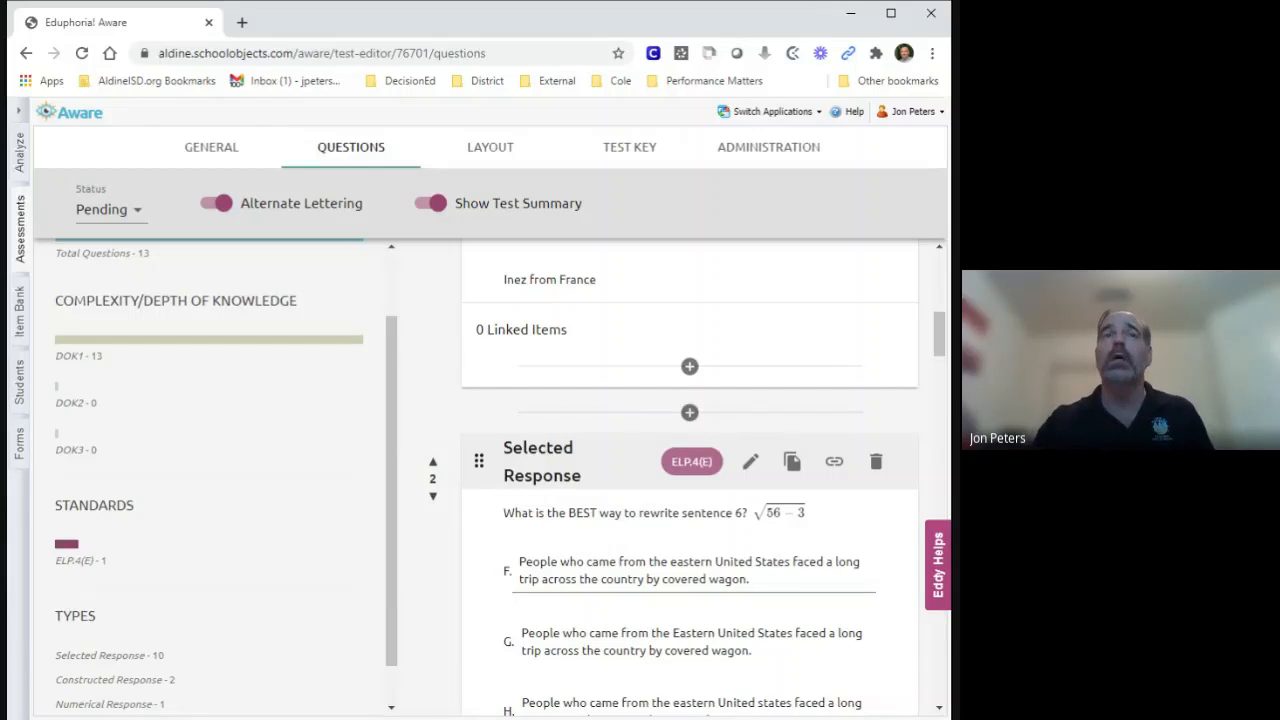
Link the blank question 3 to the "Inez from France" resource.
{"action": "left_click_drag", "start_coordinate": [943, 337], "coordinate": [940, 394]}
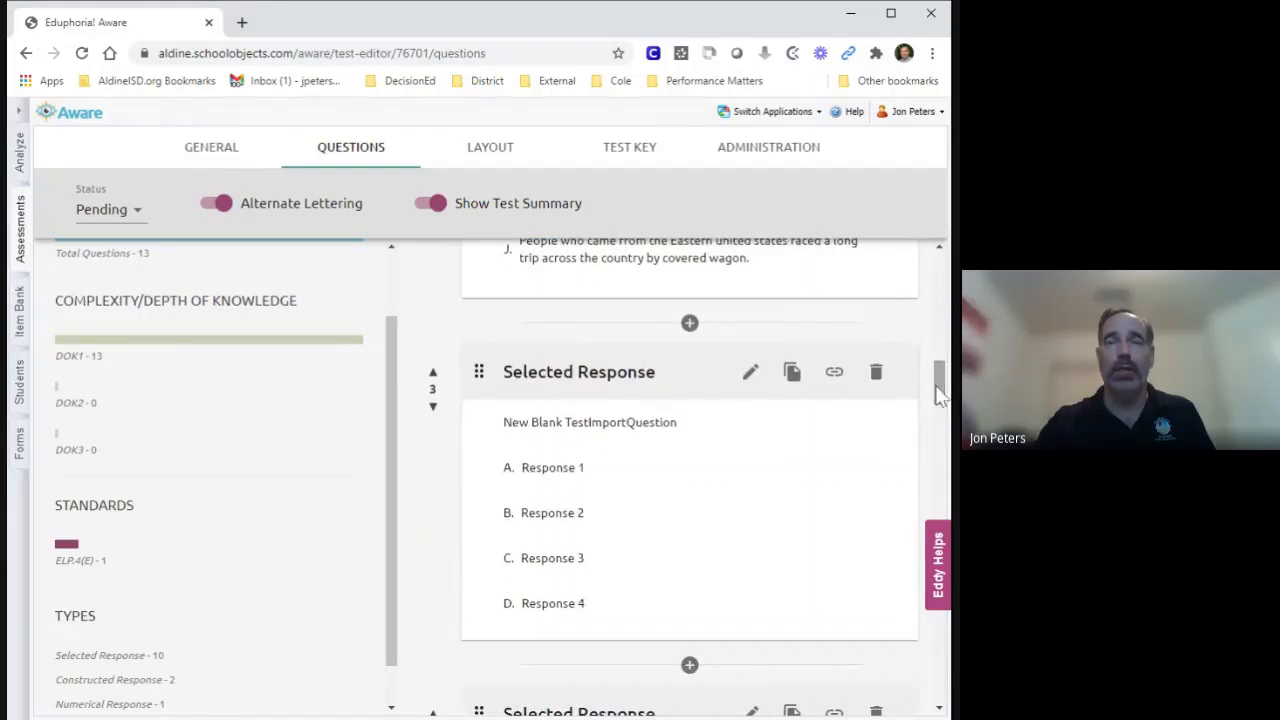
{"action": "left_click", "coordinate": [838, 378]}
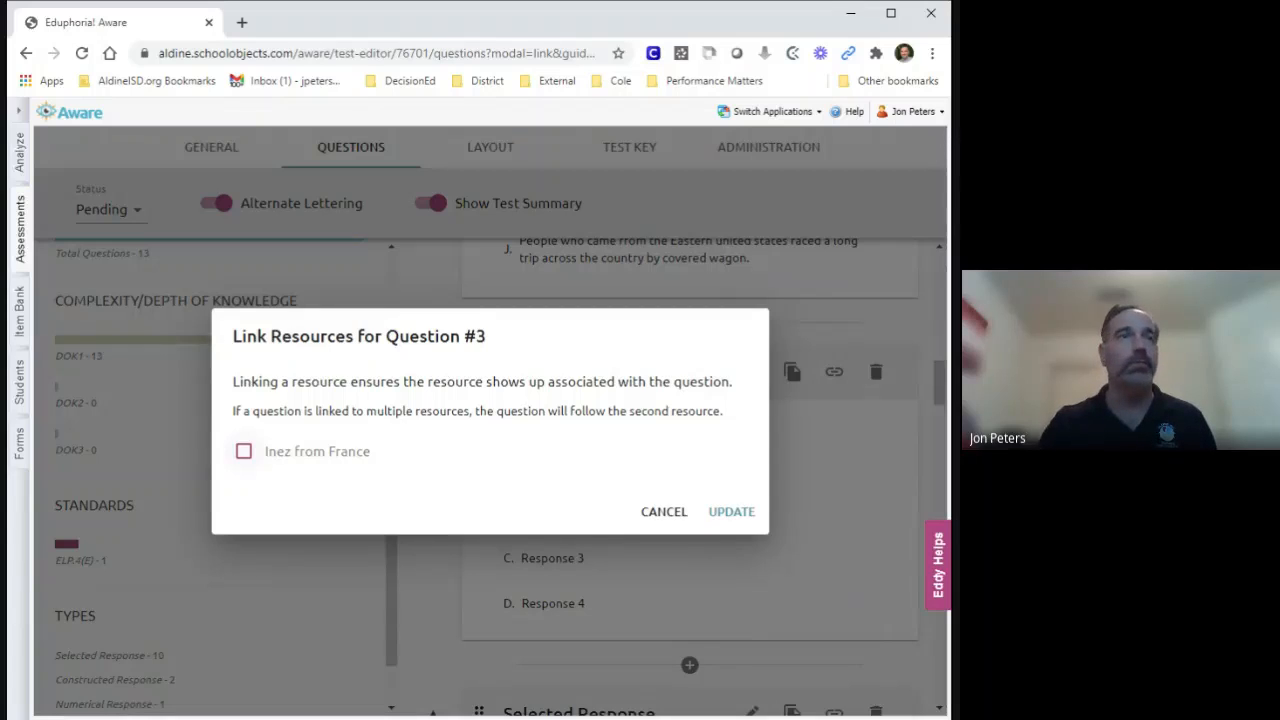
{"action": "left_click", "coordinate": [244, 455]}
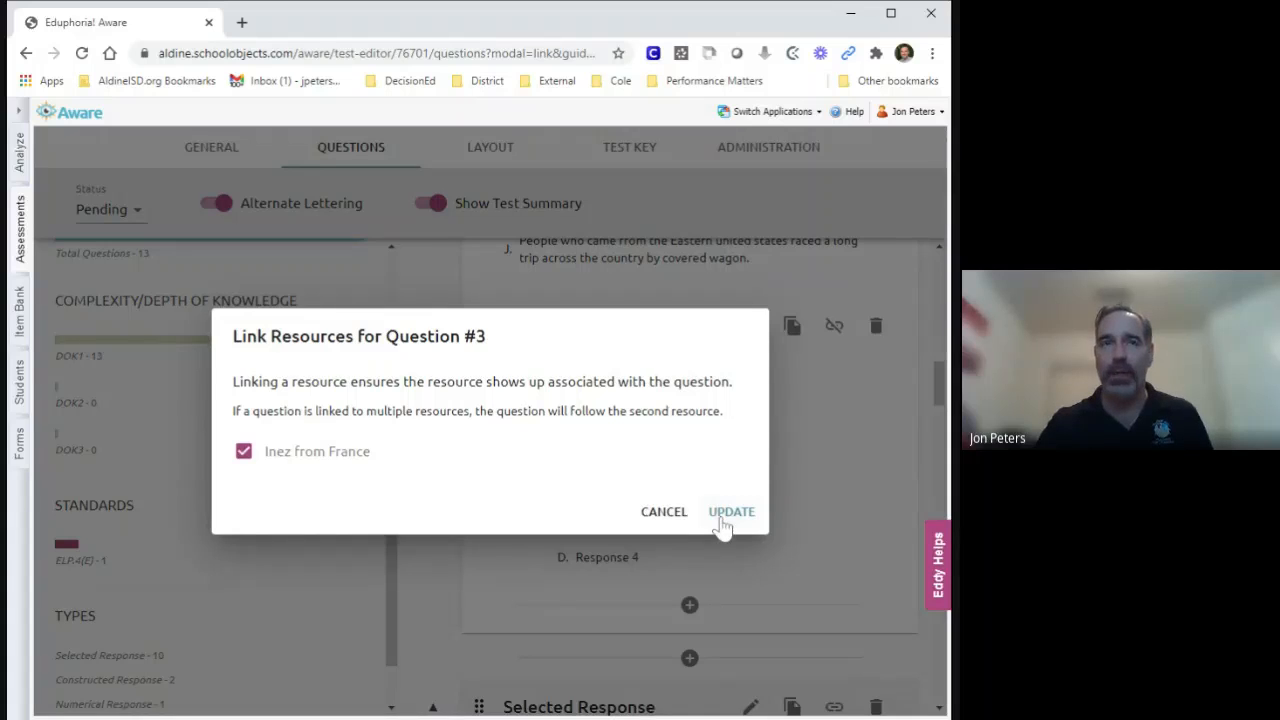
{"action": "left_click", "coordinate": [722, 525]}
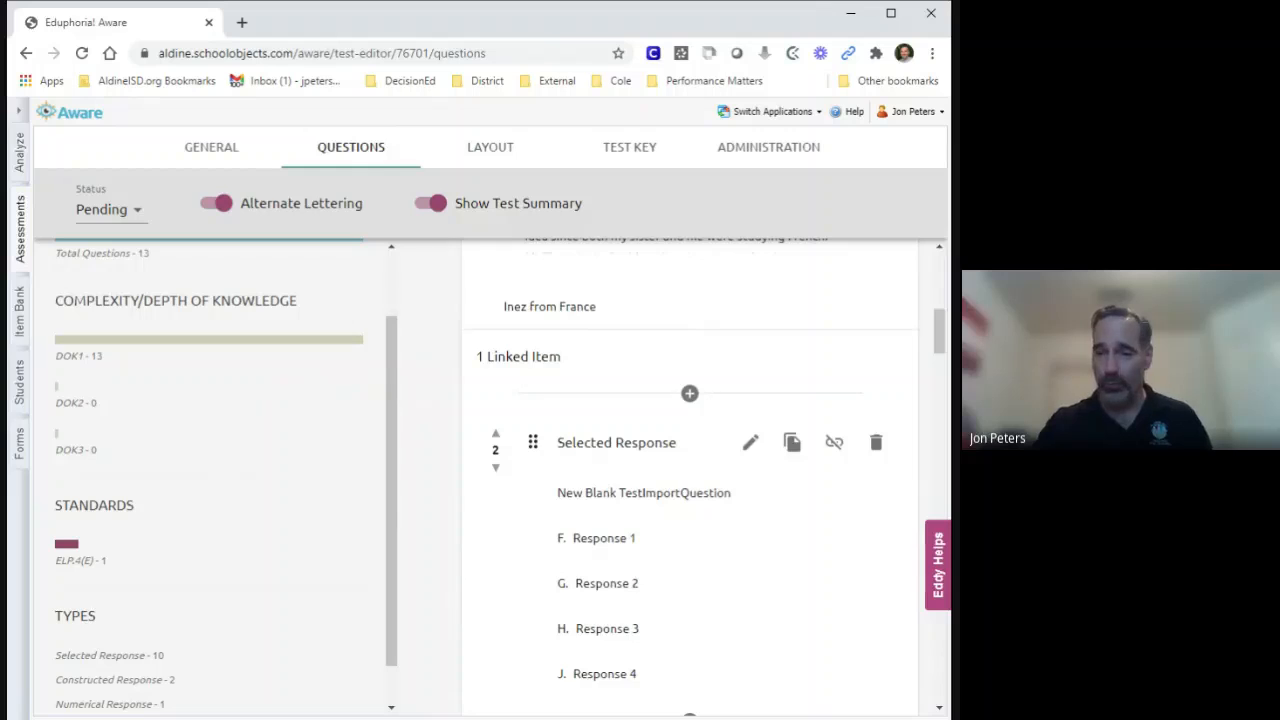
Link the "What is the BEST way to rewrite sentence 6?" question to the "Inez from France" resource.
{"action": "scroll", "coordinate": [725, 563], "scroll_direction": "down", "scroll_amount": 1}
{"action": "scroll", "coordinate": [725, 563], "scroll_direction": "down", "scroll_amount": 5}
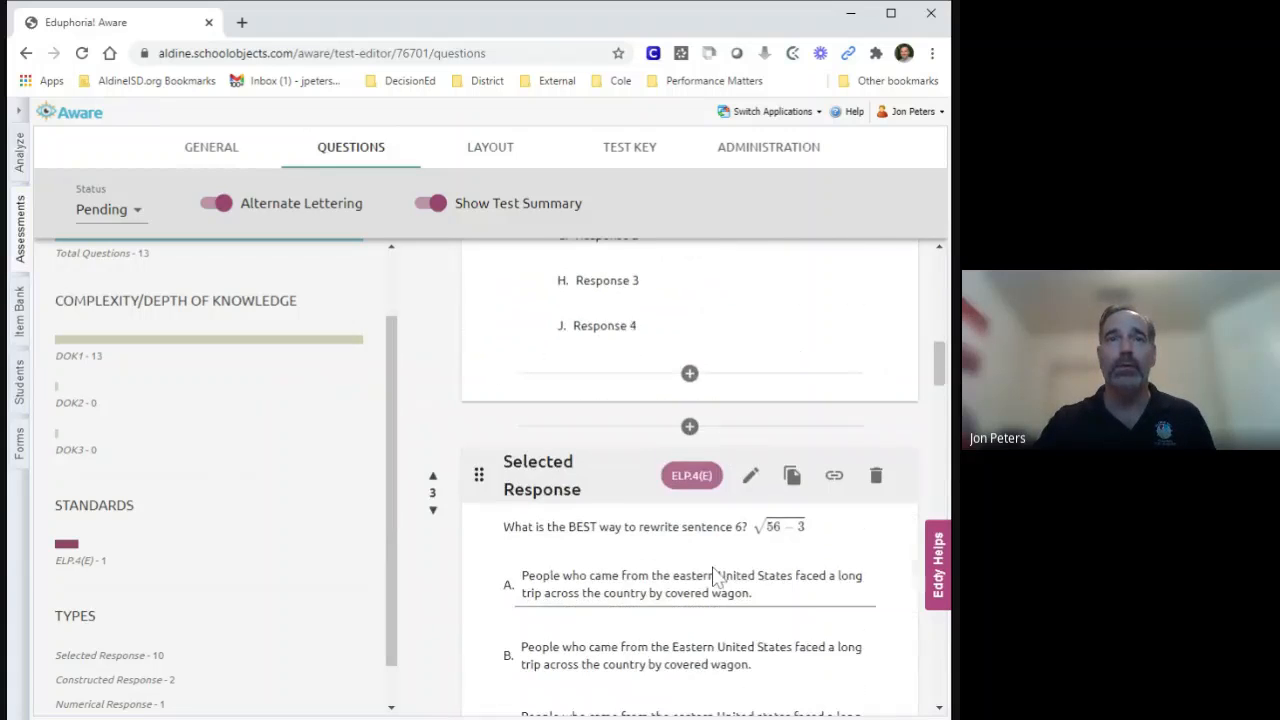
{"action": "scroll", "coordinate": [813, 505], "scroll_direction": "up", "scroll_amount": 2}
{"action": "left_click", "coordinate": [834, 475]}
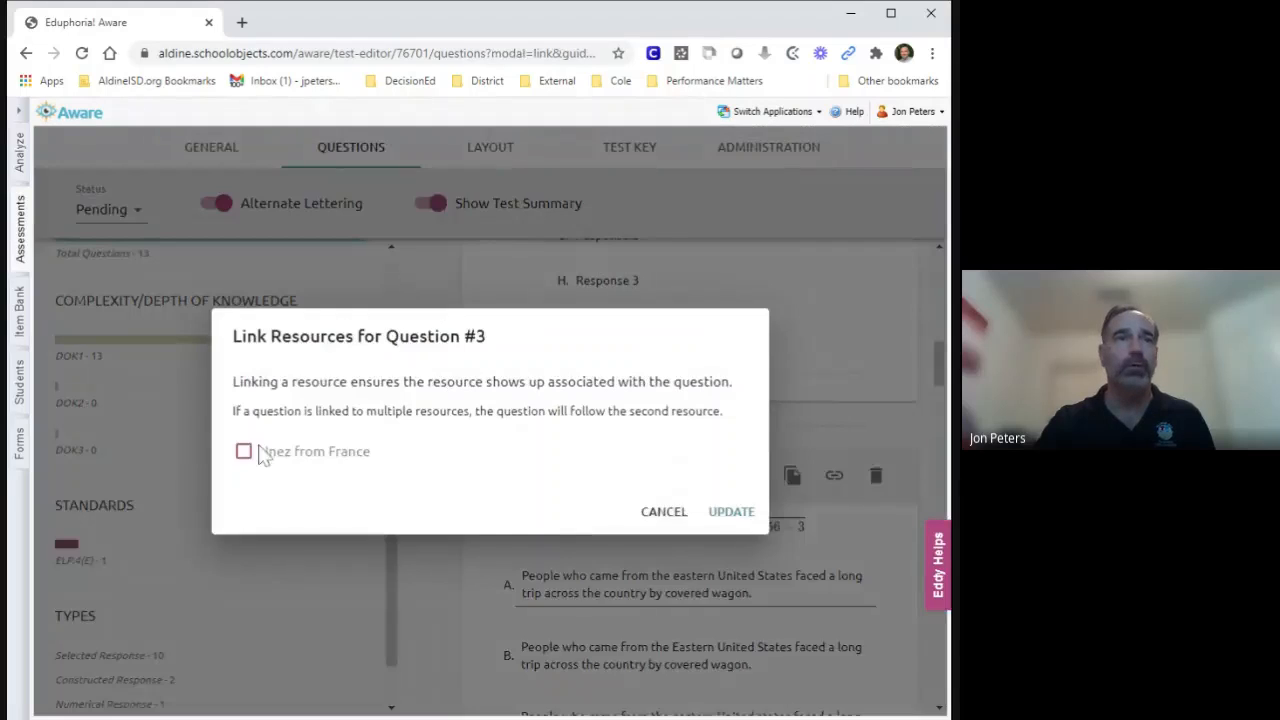
{"action": "left_click", "coordinate": [262, 455]}
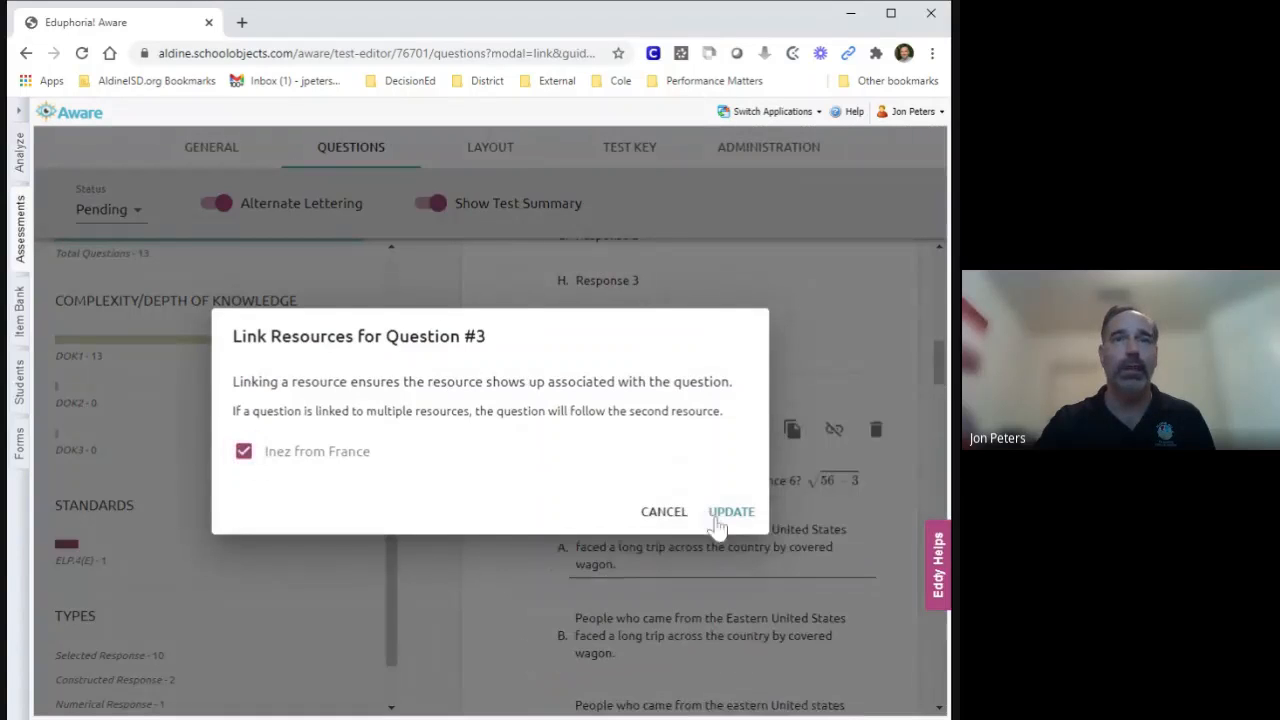
{"action": "left_click", "coordinate": [716, 515]}
Review the questions linked under the "Inez from France" resource and open the test key.
{"action": "scroll", "coordinate": [860, 491], "scroll_direction": "up", "scroll_amount": 5}
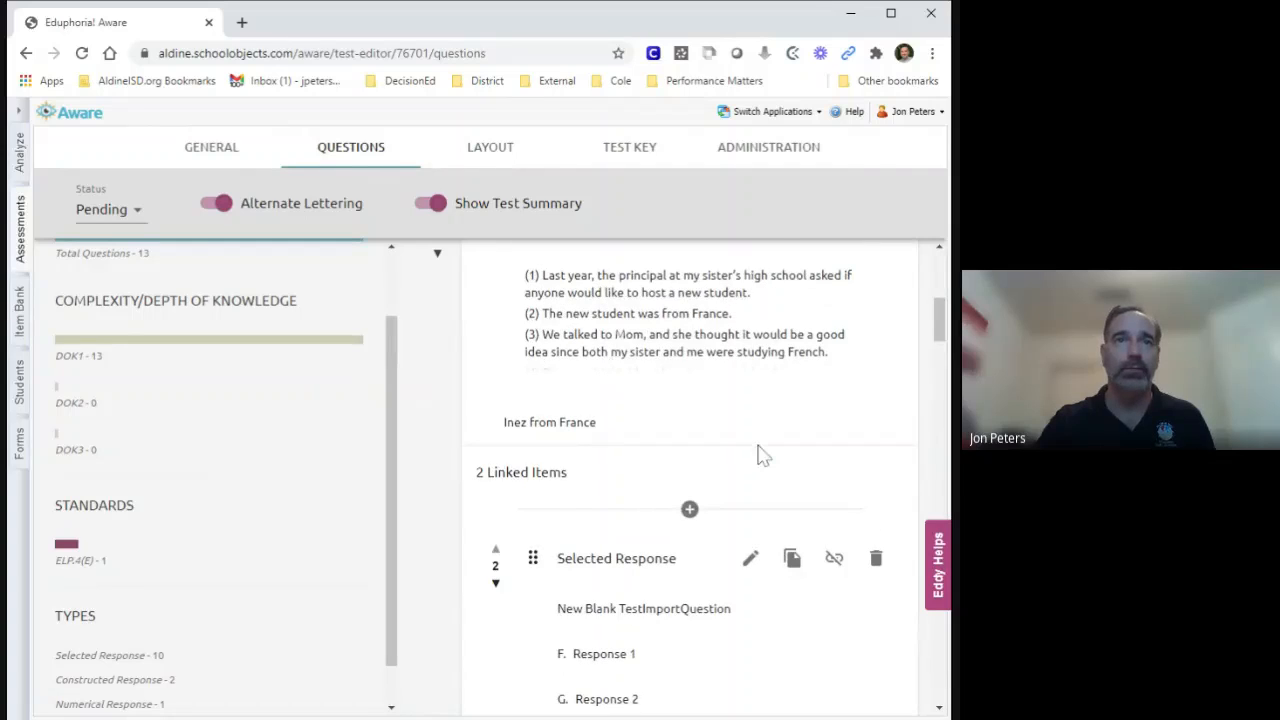
{"action": "scroll", "coordinate": [757, 471], "scroll_direction": "down", "scroll_amount": 3}
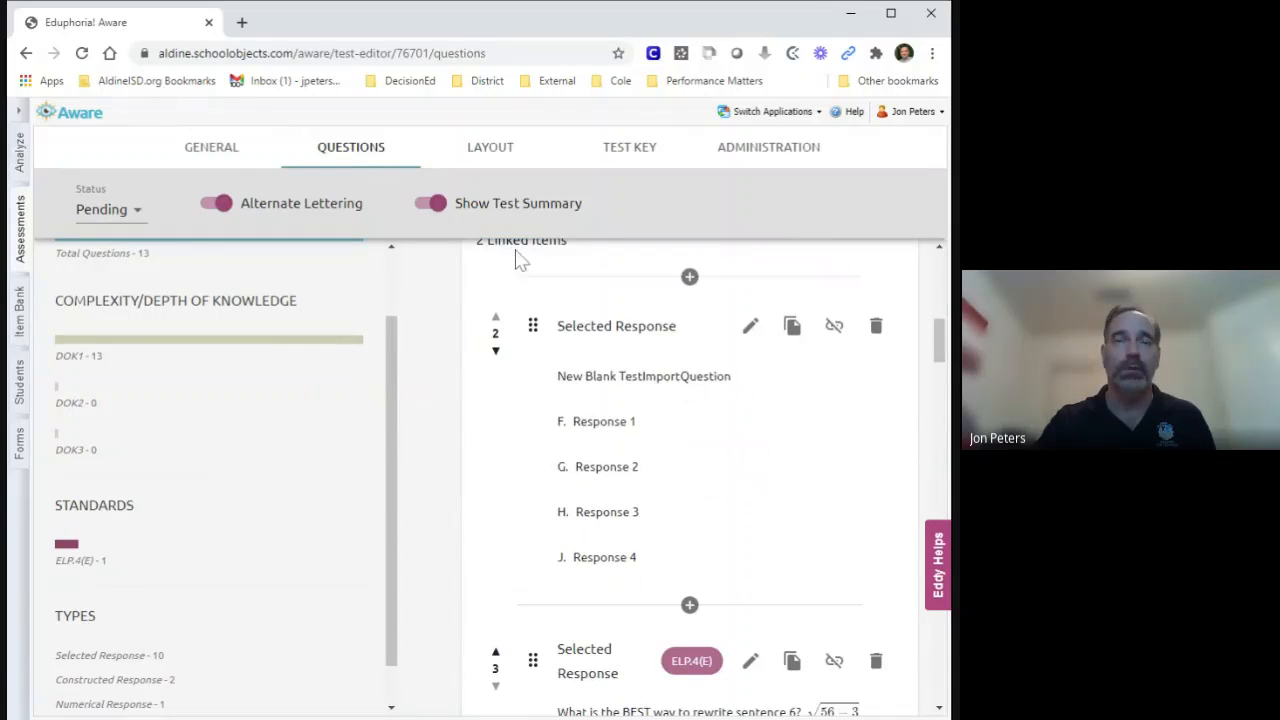
{"action": "scroll", "coordinate": [768, 374], "scroll_direction": "down", "scroll_amount": 1}
{"action": "scroll", "coordinate": [766, 376], "scroll_direction": "down", "scroll_amount": 5}
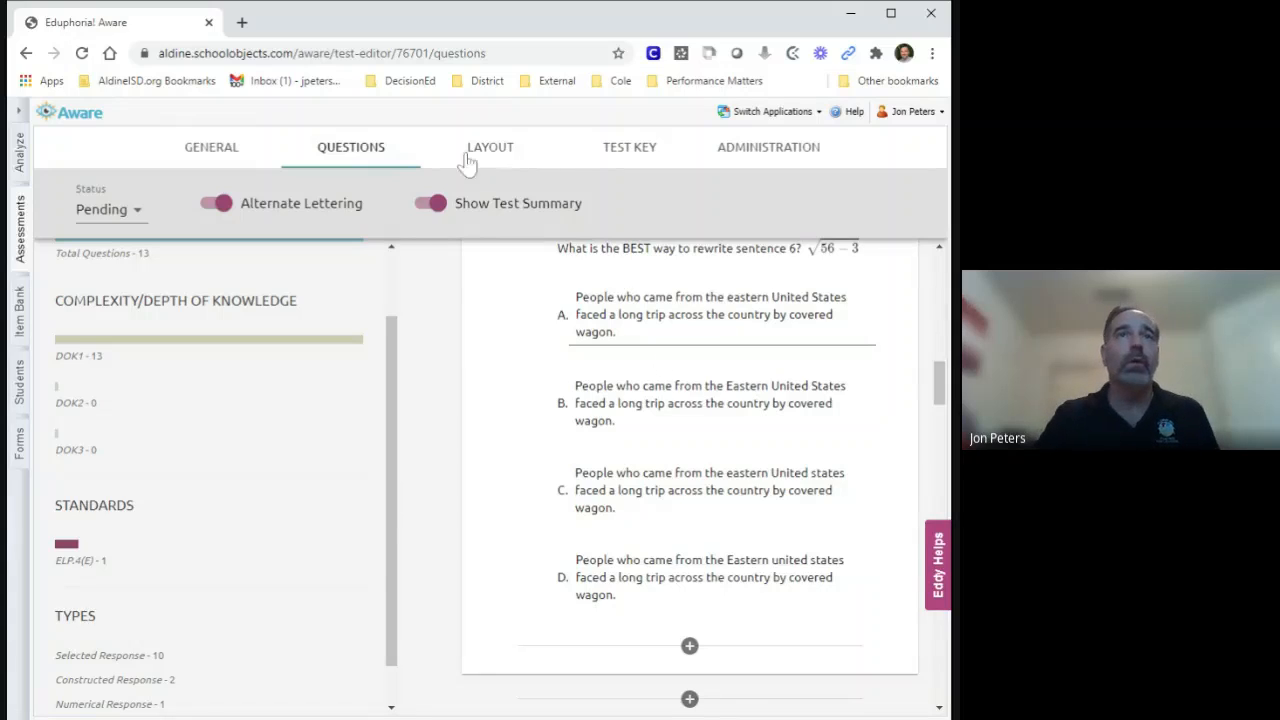
{"action": "left_click", "coordinate": [629, 155]}
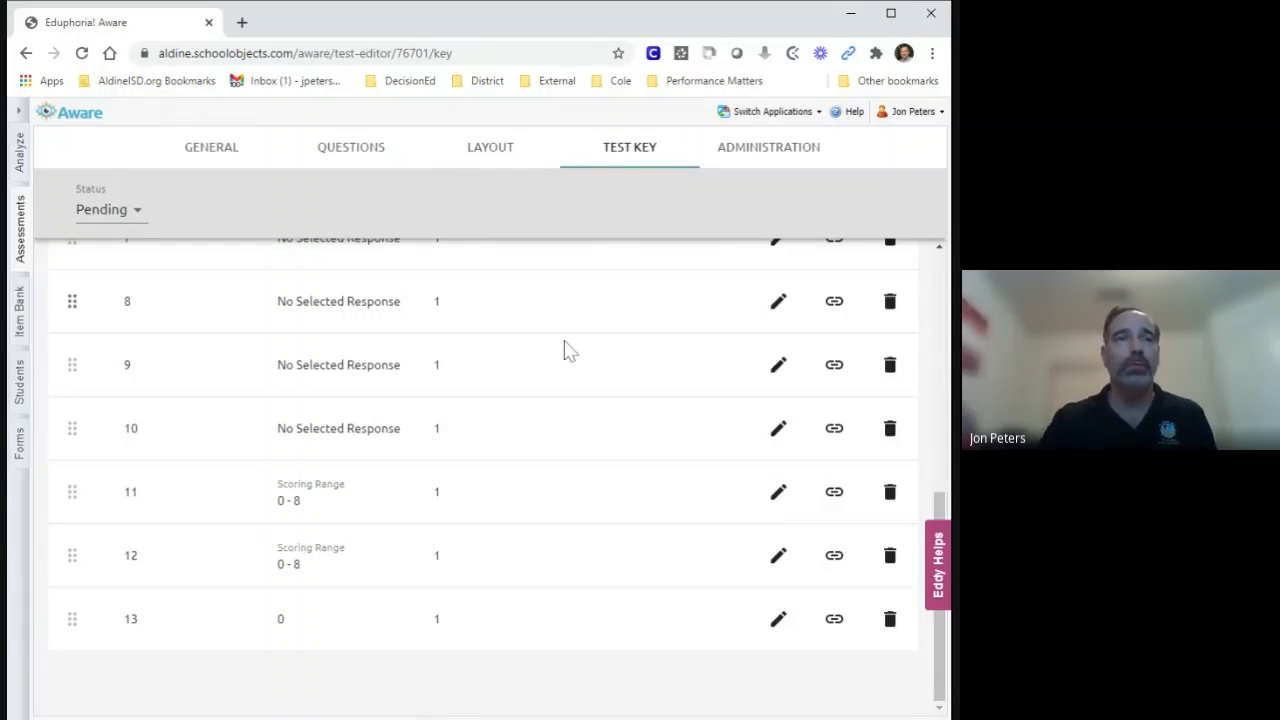
Open item 1 of the test key for editing and set its correct response to C.
{"action": "scroll", "coordinate": [565, 348], "scroll_direction": "up", "scroll_amount": 5}
{"action": "scroll", "coordinate": [565, 350], "scroll_direction": "up", "scroll_amount": 1}
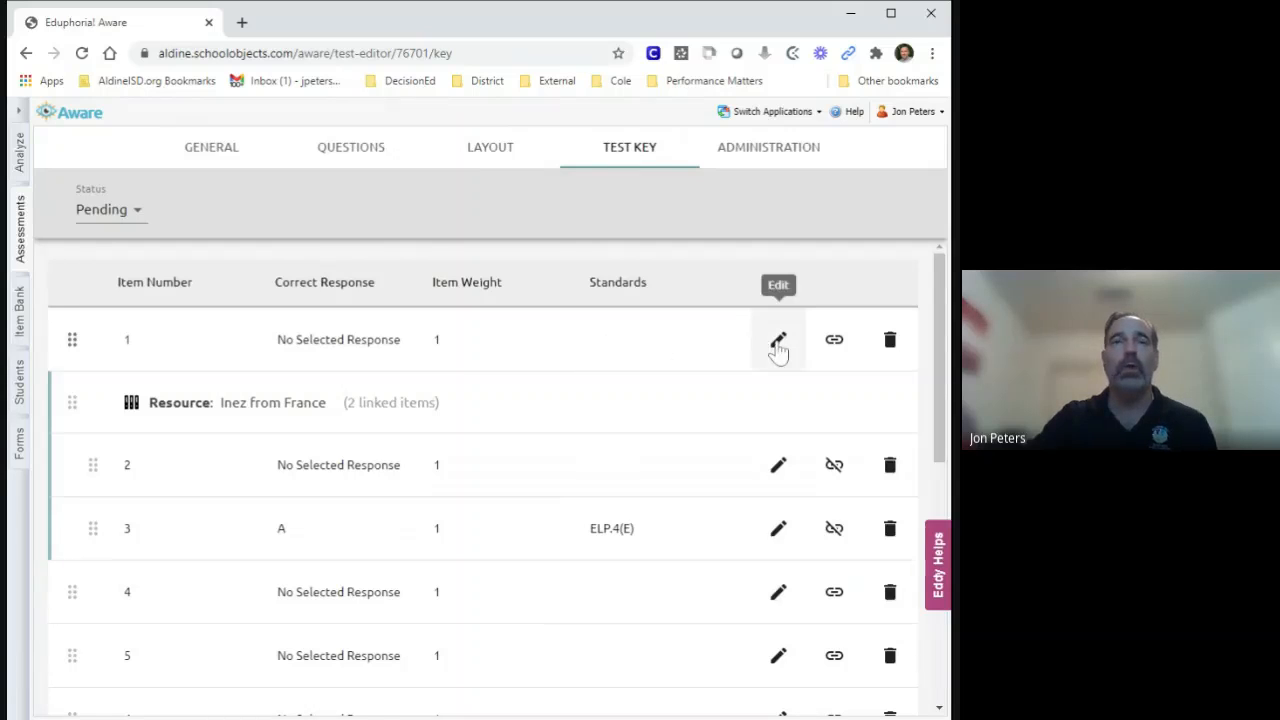
{"action": "left_click", "coordinate": [778, 342]}
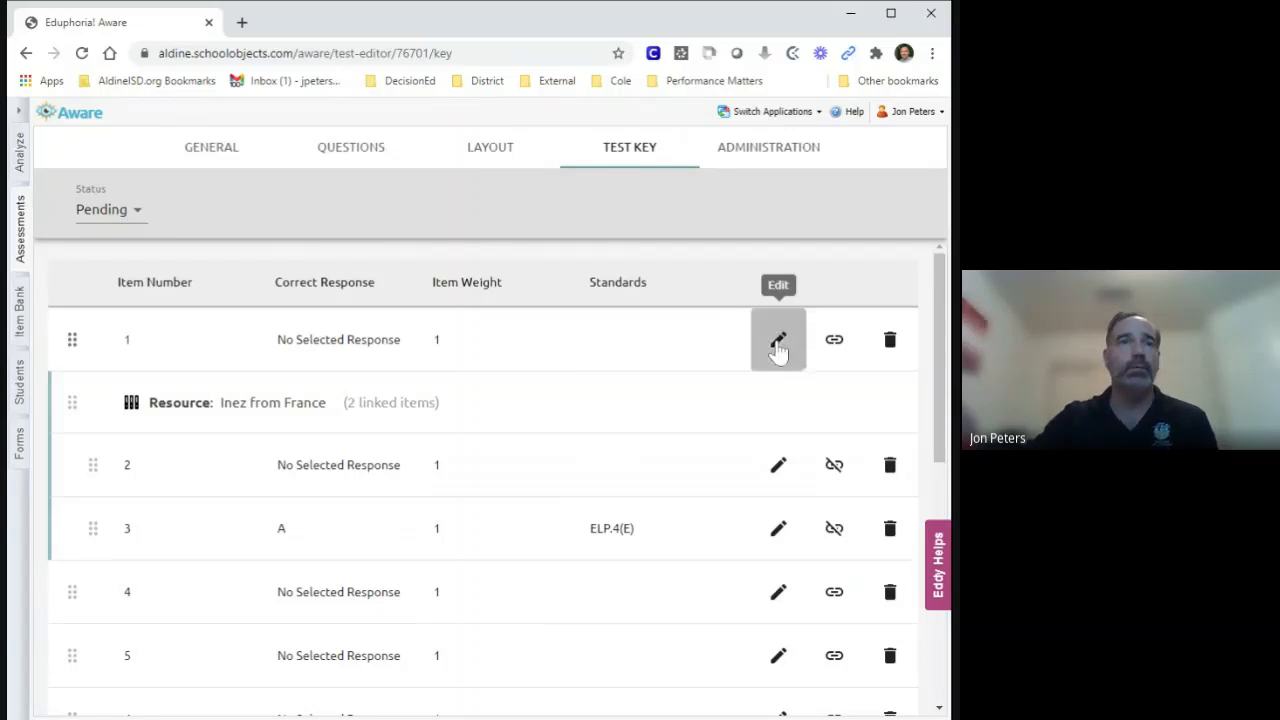
{"action": "left_click", "coordinate": [312, 358]}
{"action": "left_click", "coordinate": [300, 409]}
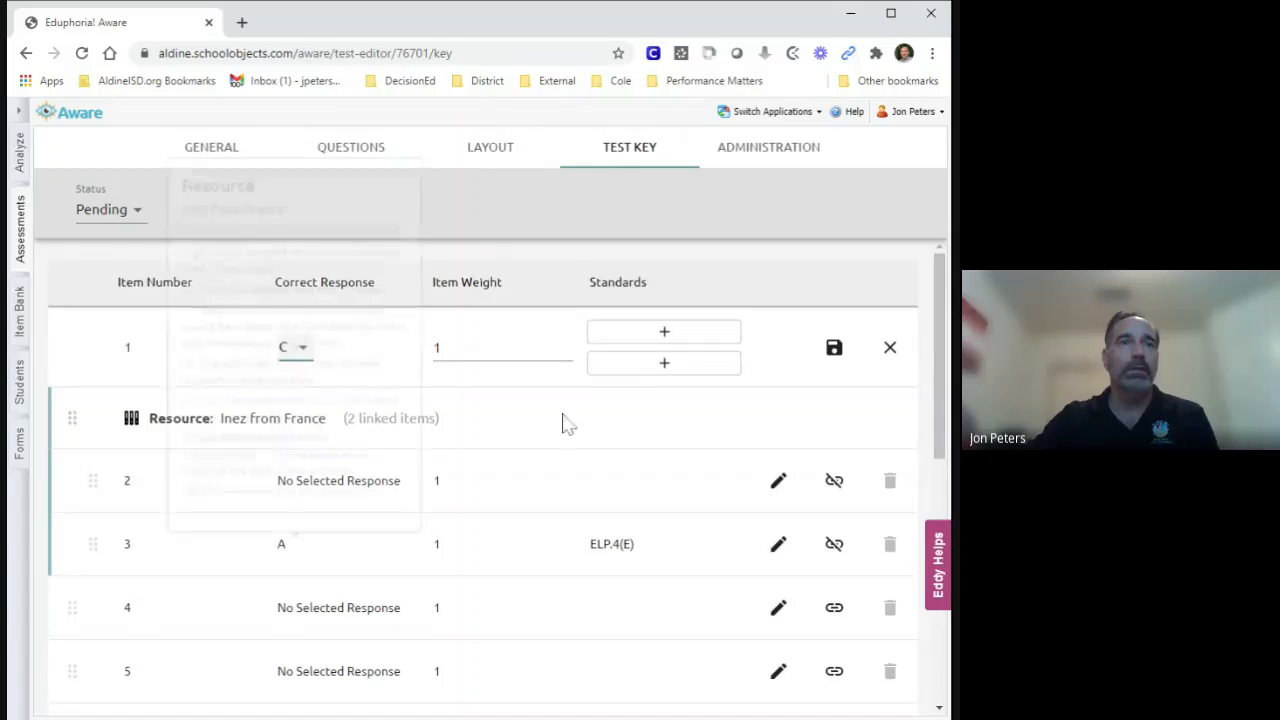
Assign ELP.2(F) as the primary standard of item 1 and save the item's key.
{"action": "left_click", "coordinate": [663, 336]}
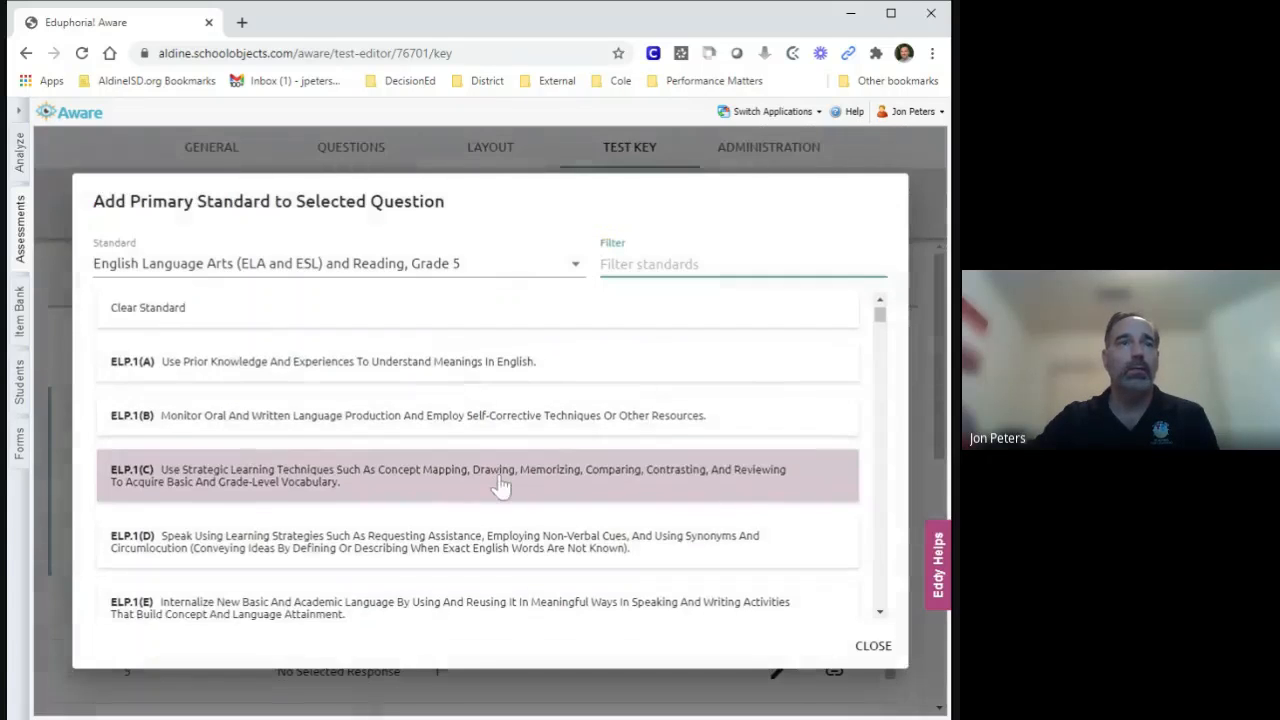
{"action": "scroll", "coordinate": [500, 485], "scroll_direction": "down", "scroll_amount": 5}
{"action": "left_click", "coordinate": [500, 489]}
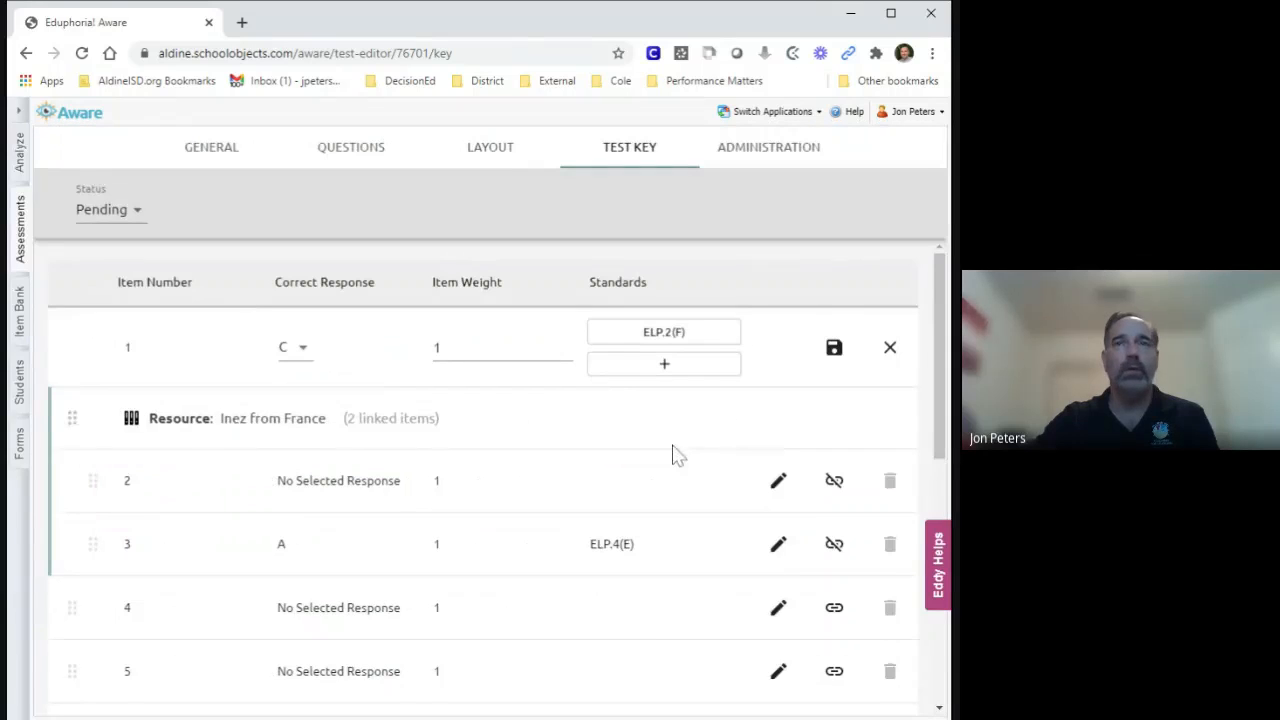
{"action": "left_click", "coordinate": [835, 350]}
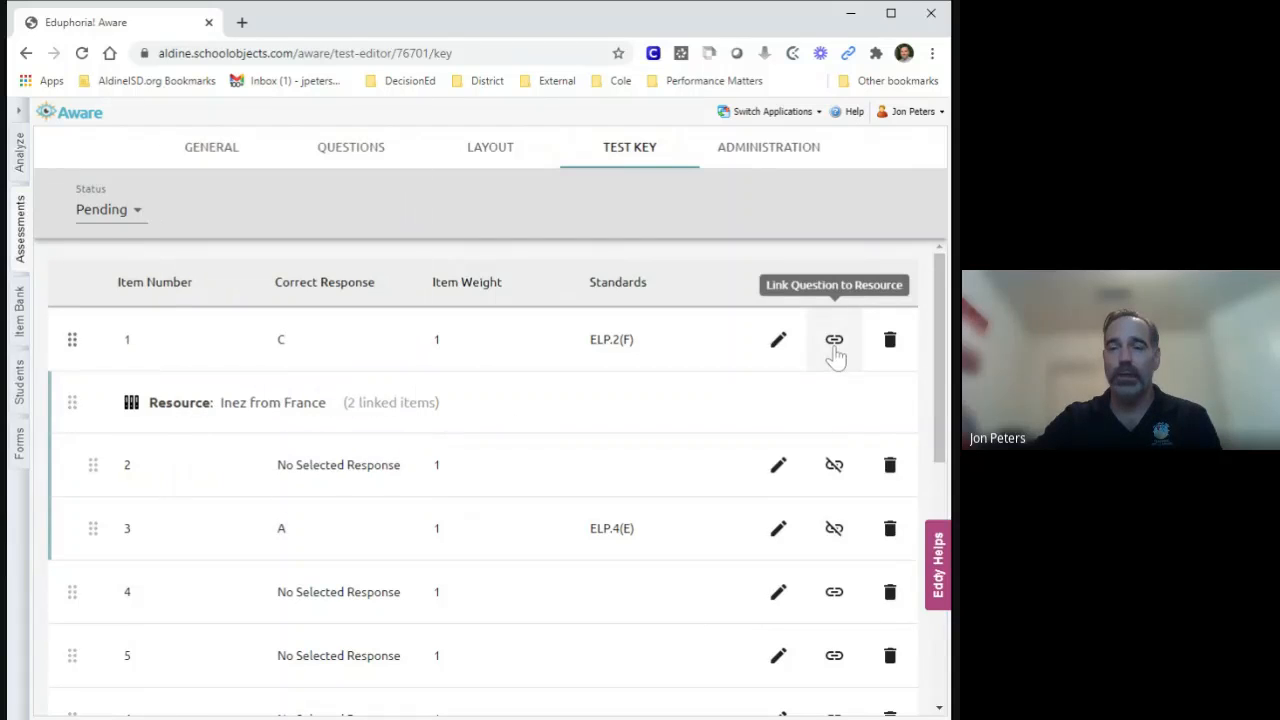
Reorder the test key by moving item 1 to directly below item 4.
{"action": "mouse_move", "coordinate": [410, 403]}
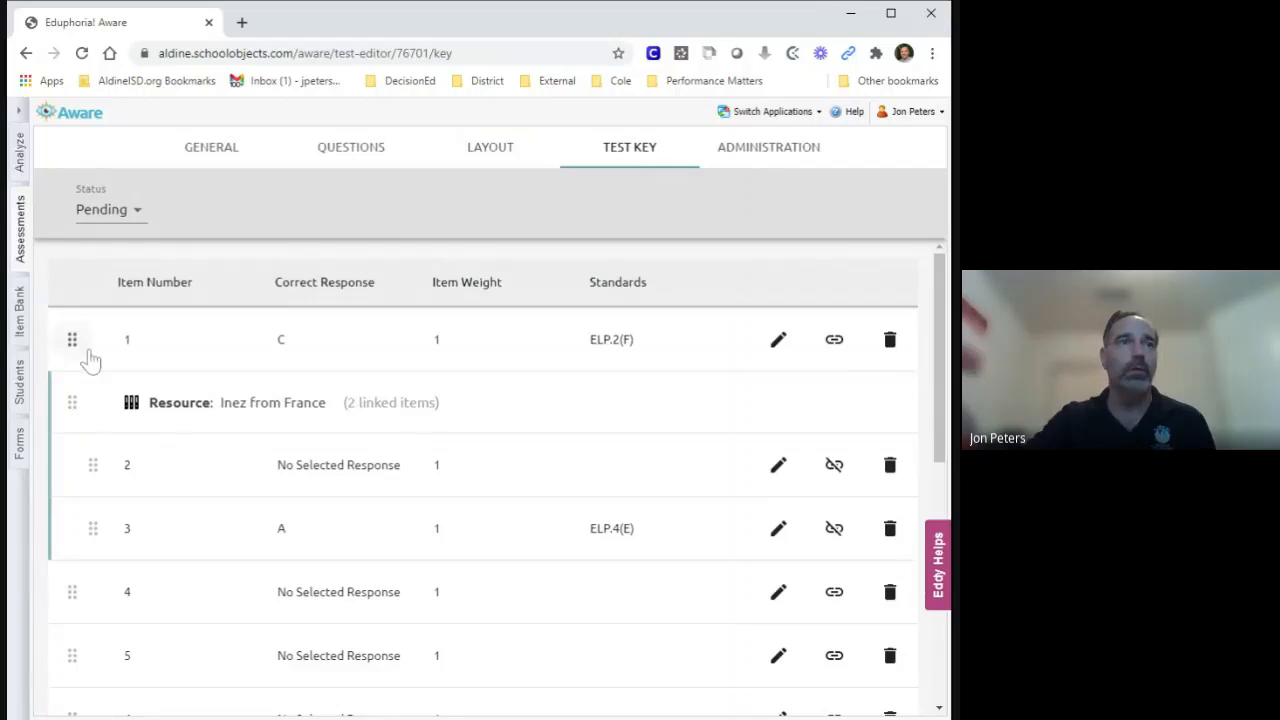
{"action": "left_click_drag", "start_coordinate": [74, 342], "coordinate": [75, 600]}
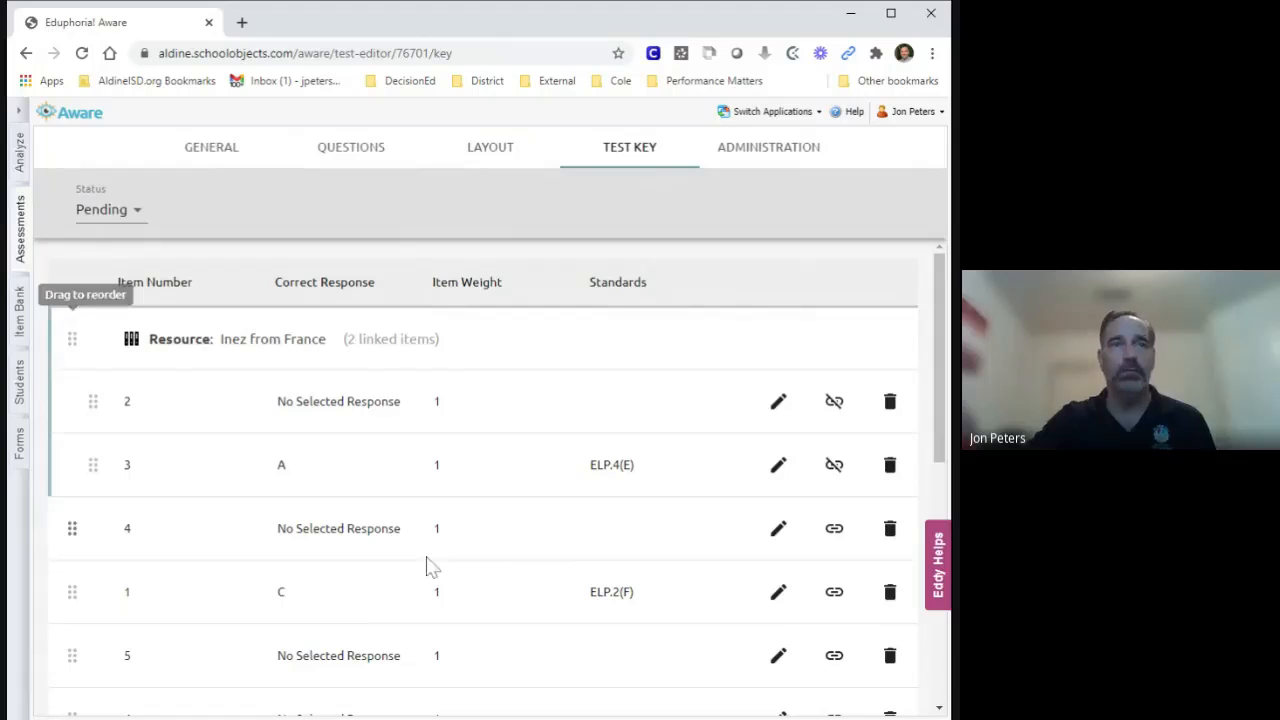